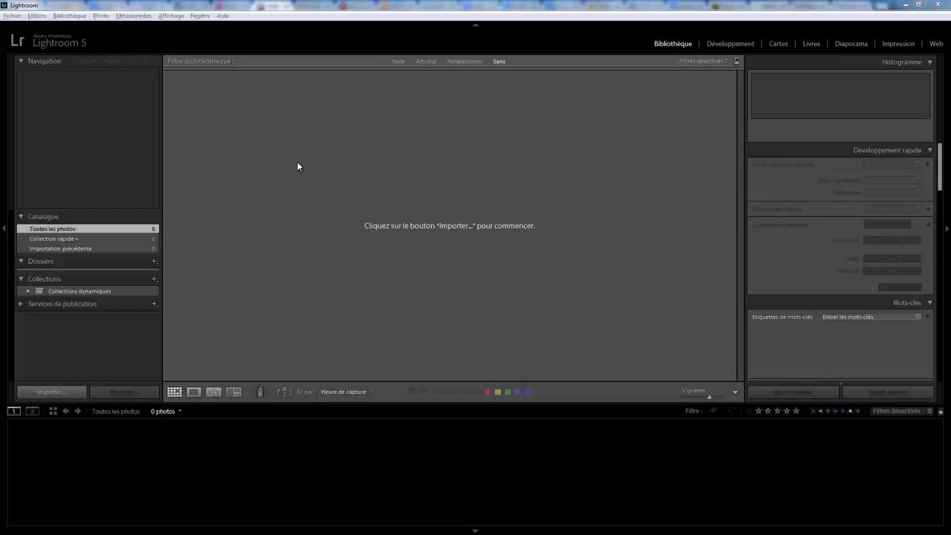
# Start importing from the memory card, excluding the first eight photos IMG_8886–8893.
pyautogui.click(11, 15)
pyautogui.click(385, 163)
pyautogui.hotkey('ctrl', 'shift', 'i')
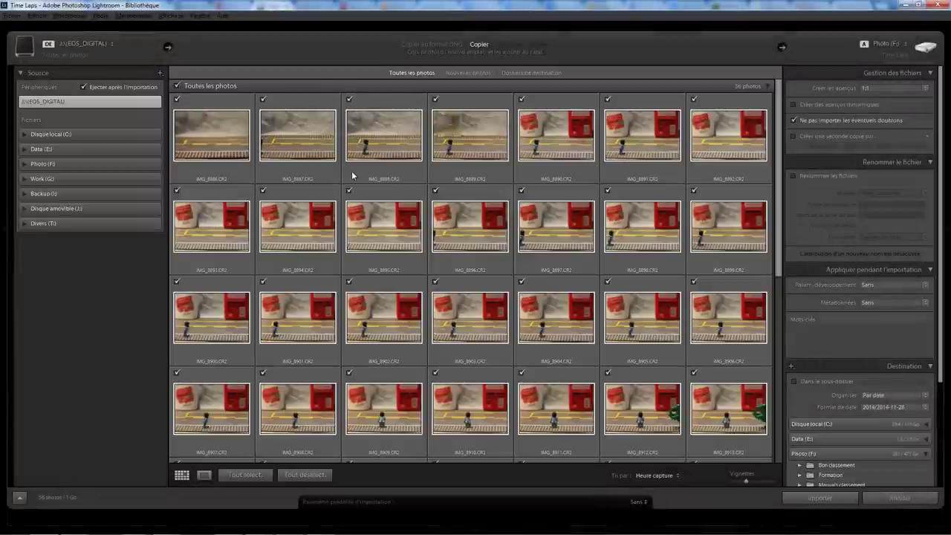
pyautogui.moveTo(777, 160)
pyautogui.mouseDown()
pyautogui.moveTo(773, 311)
pyautogui.moveTo(787, 126)
pyautogui.mouseUp()
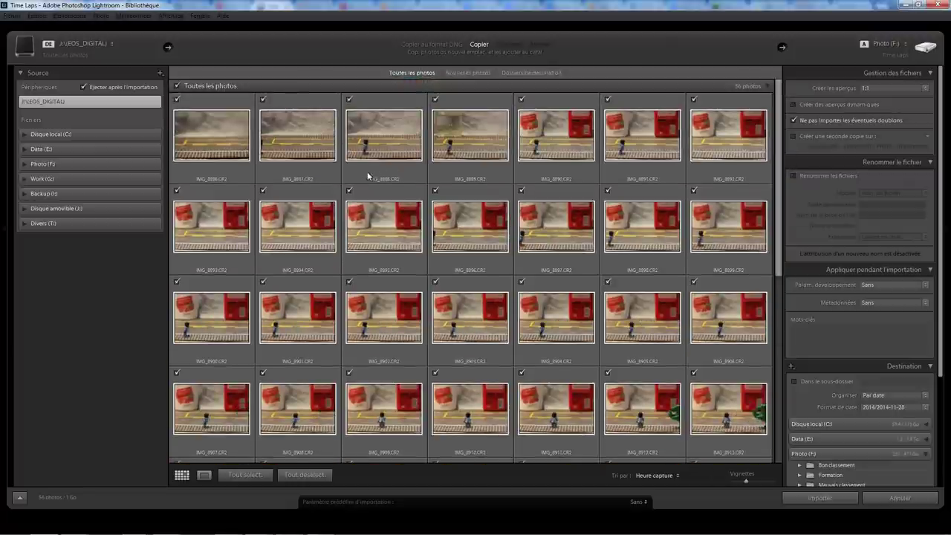
pyautogui.click(227, 102)
pyautogui.click(301, 101)
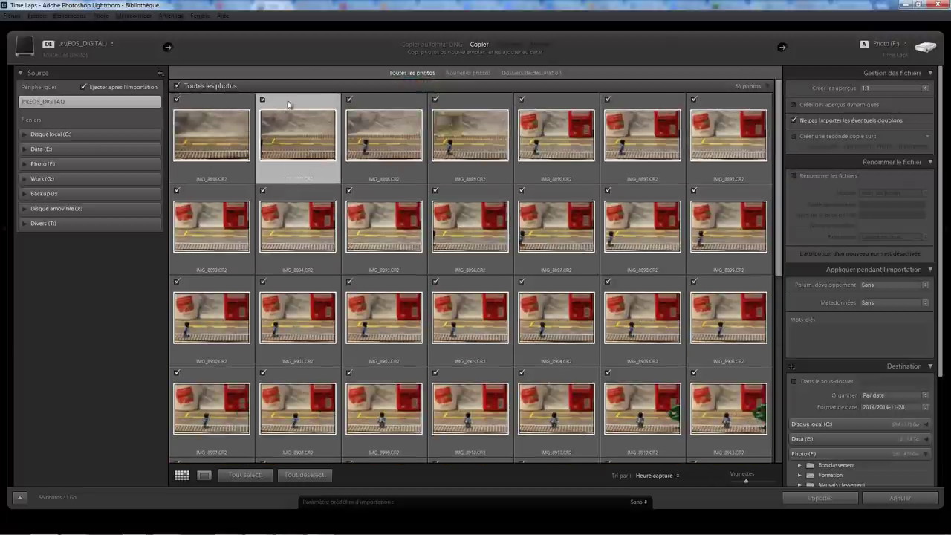
pyautogui.click(176, 99)
pyautogui.click(263, 100)
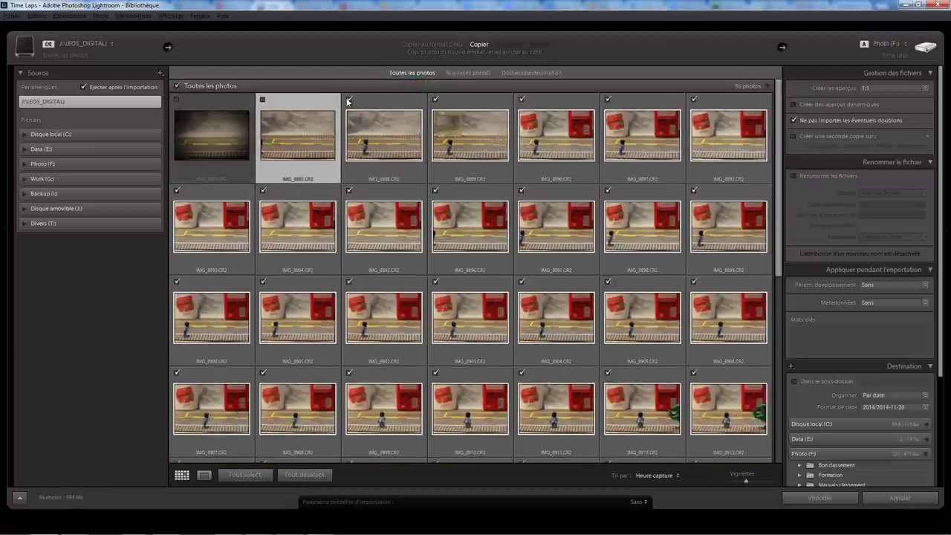
pyautogui.click(349, 100)
pyautogui.click(436, 100)
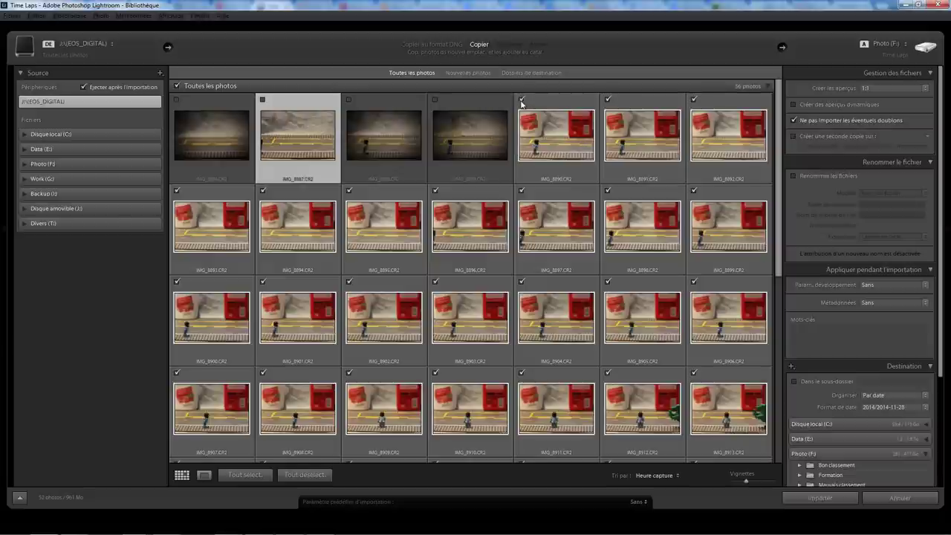
pyautogui.click(522, 99)
pyautogui.click(608, 100)
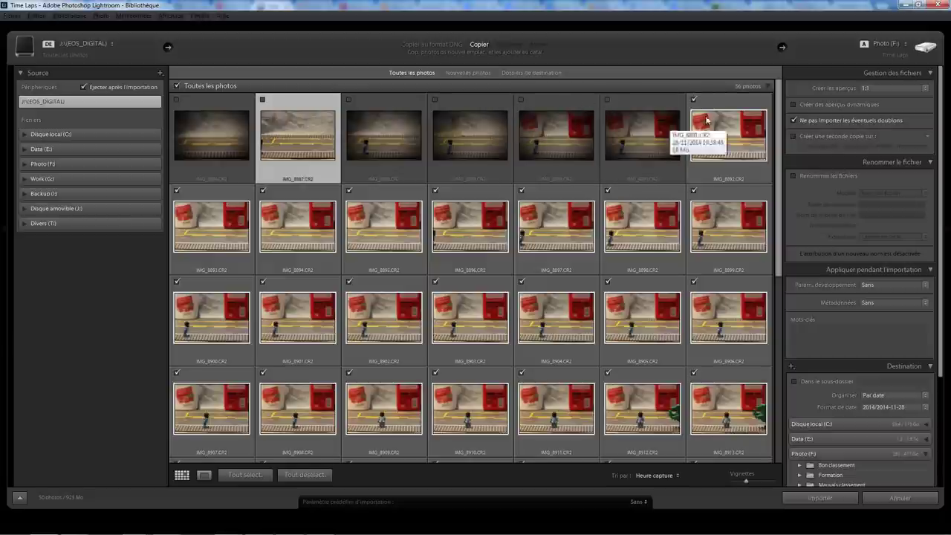
pyautogui.click(693, 99)
pyautogui.click(177, 190)
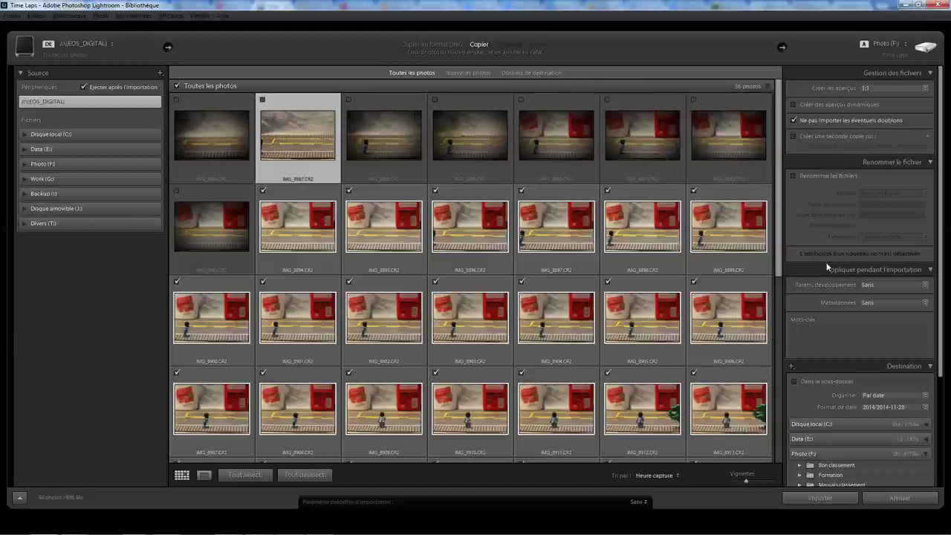
# Set the destination to Photo (F:) > Formation > Time Laps and import the checked photos.
pyautogui.moveTo(778, 253); pyautogui.dragTo(772, 457)
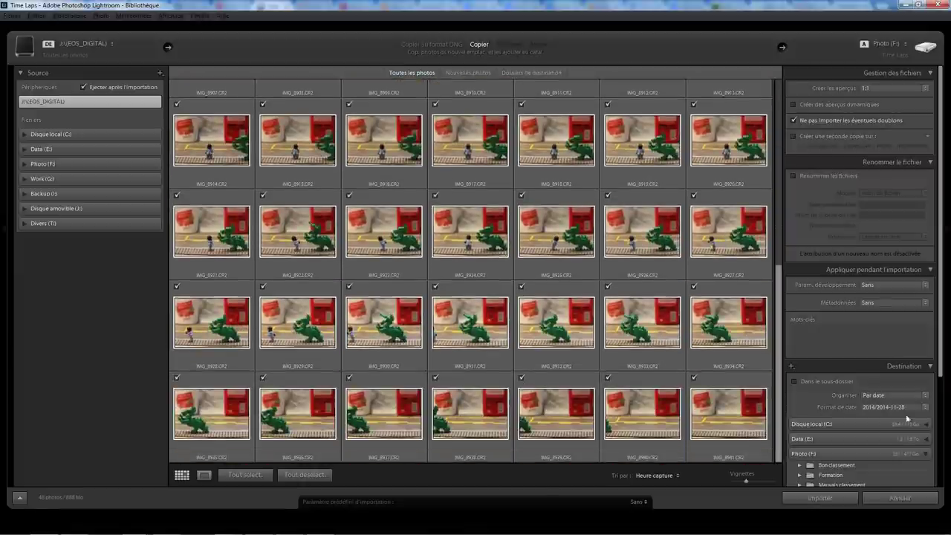
pyautogui.moveTo(940, 365); pyautogui.dragTo(941, 412)
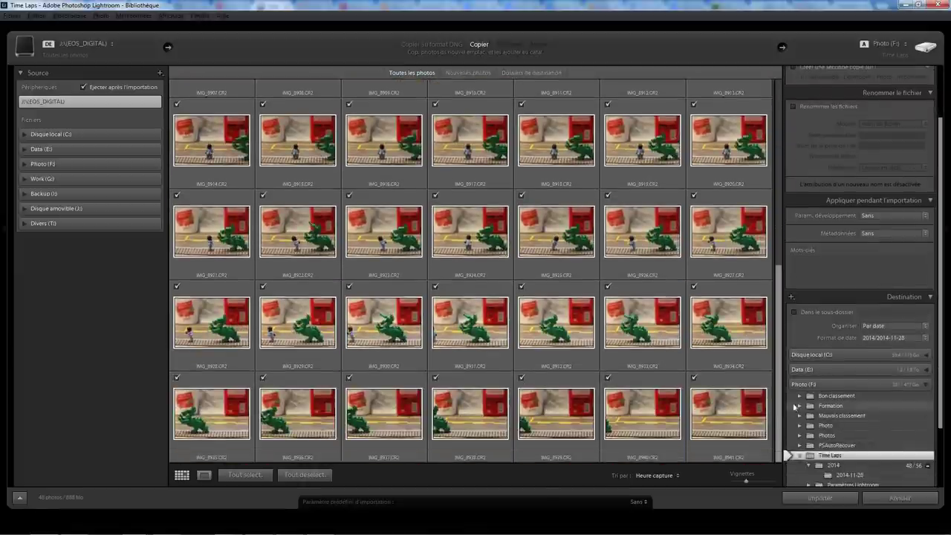
pyautogui.click(799, 405)
pyautogui.click(809, 435)
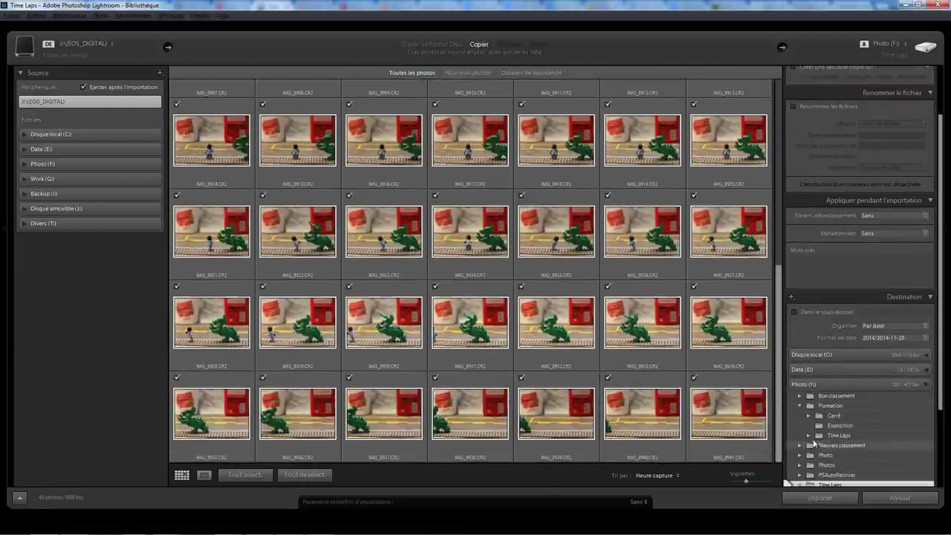
pyautogui.click(837, 436)
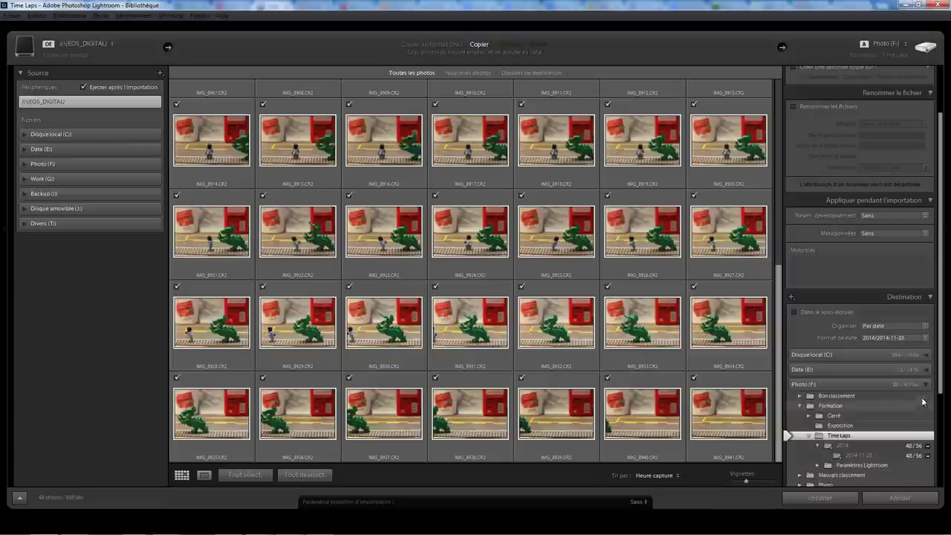
pyautogui.moveTo(943, 379); pyautogui.dragTo(943, 472)
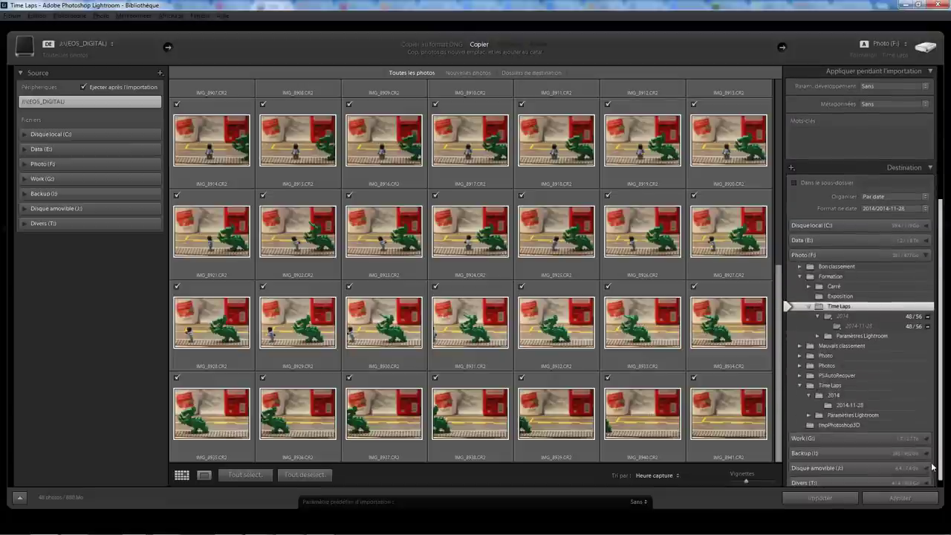
pyautogui.click(820, 498)
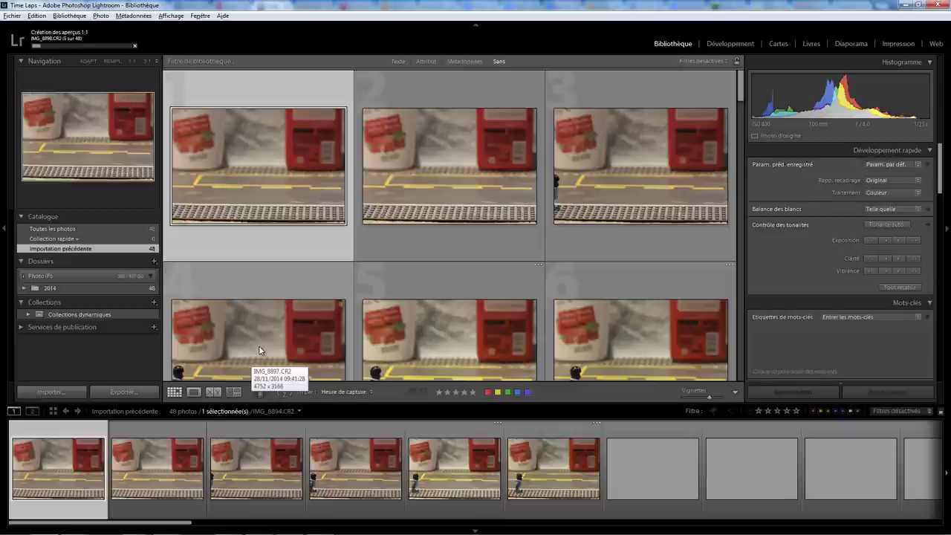
# Show IMG_8894 large in Loupe view.
pyautogui.doubleClick(251, 255)
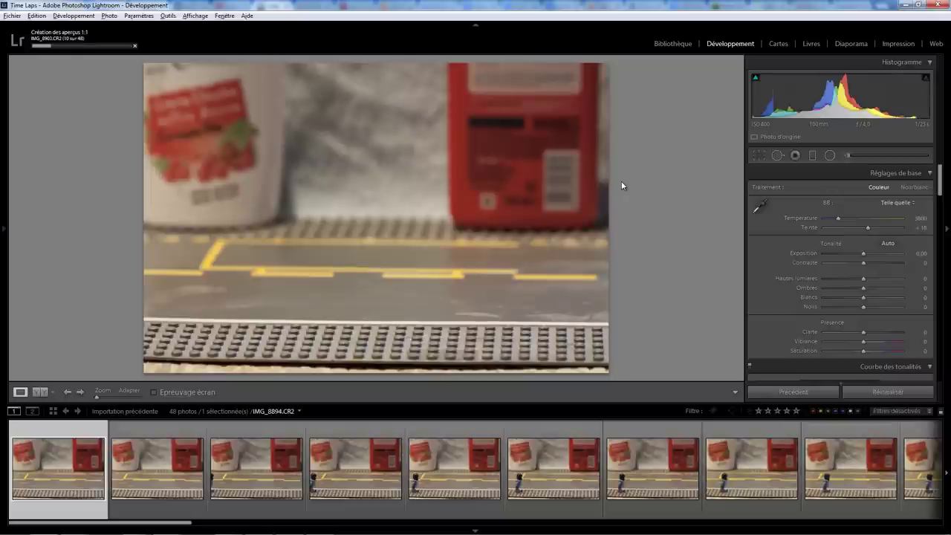
# Crop IMG_8894 to 16 x 9, shifted up, and set white balance by sampling the grey road.
pyautogui.click(758, 155)
pyautogui.click(897, 191)
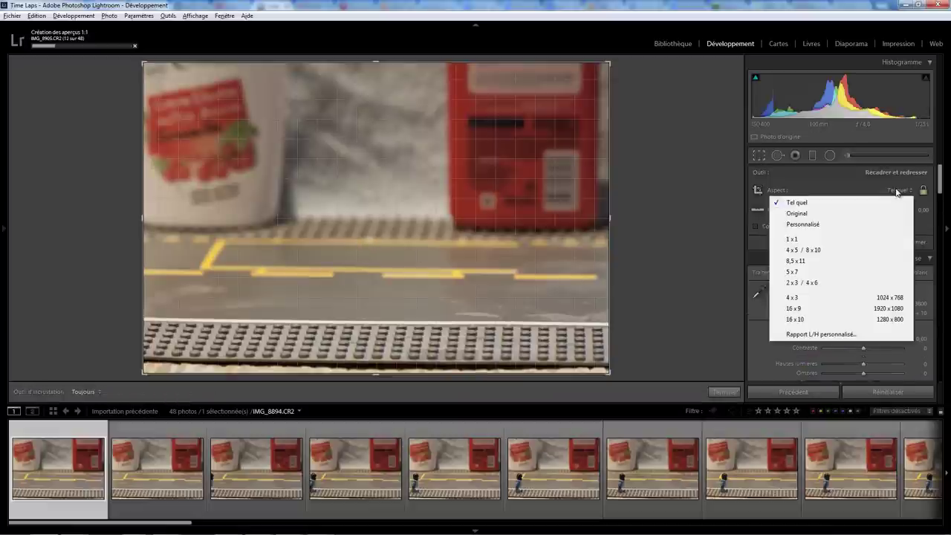
pyautogui.click(802, 309)
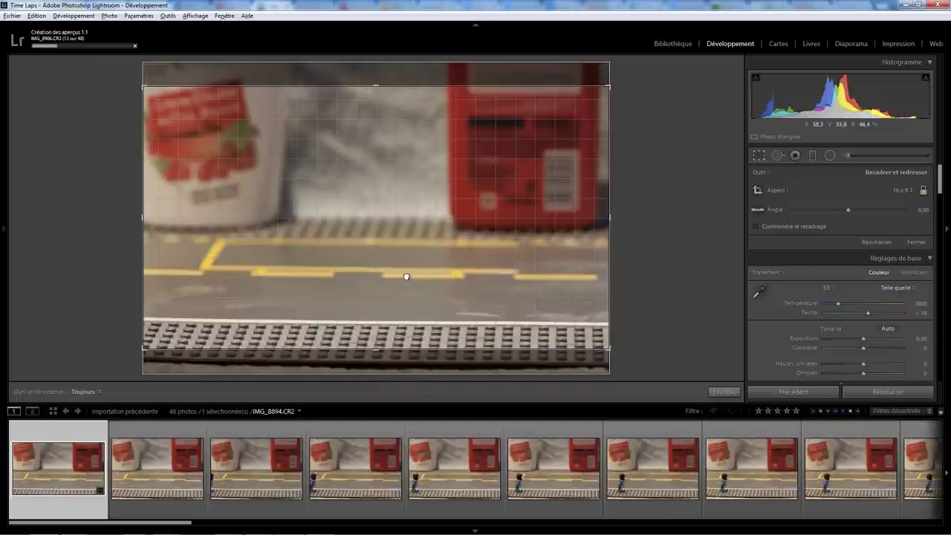
pyautogui.moveTo(406, 277); pyautogui.dragTo(405, 272)
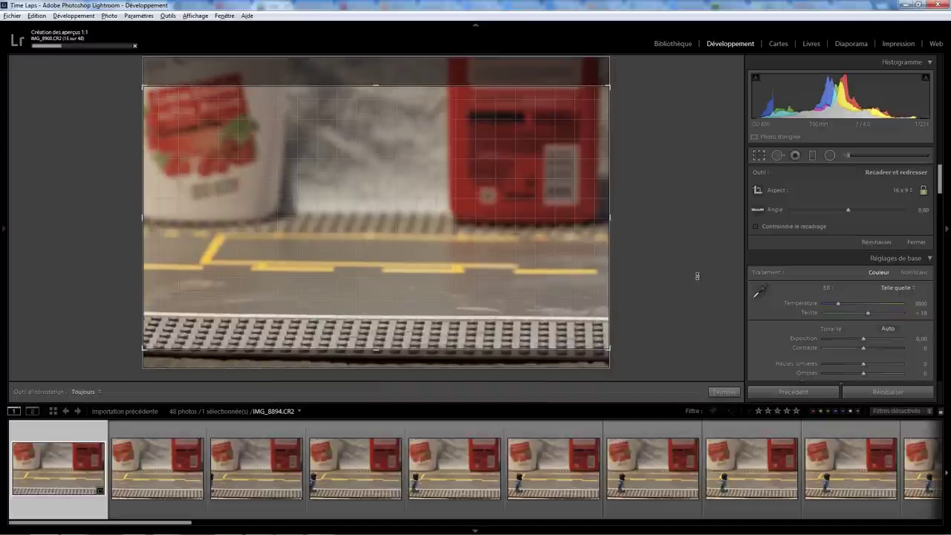
pyautogui.click(725, 392)
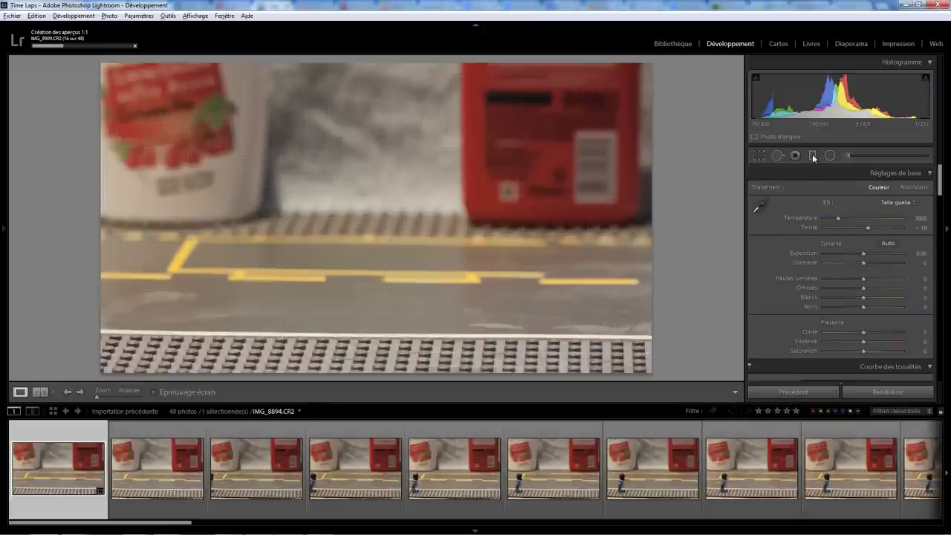
pyautogui.click(757, 204)
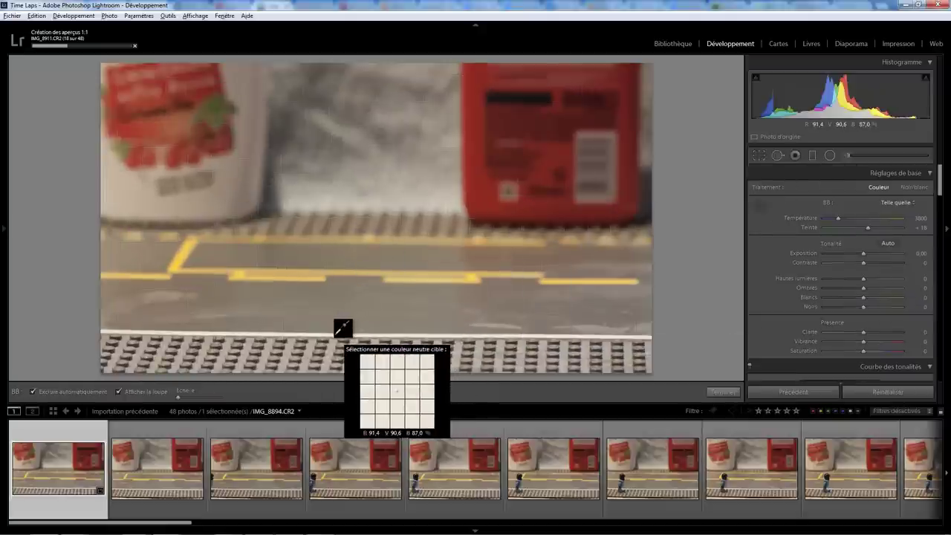
pyautogui.click(338, 332)
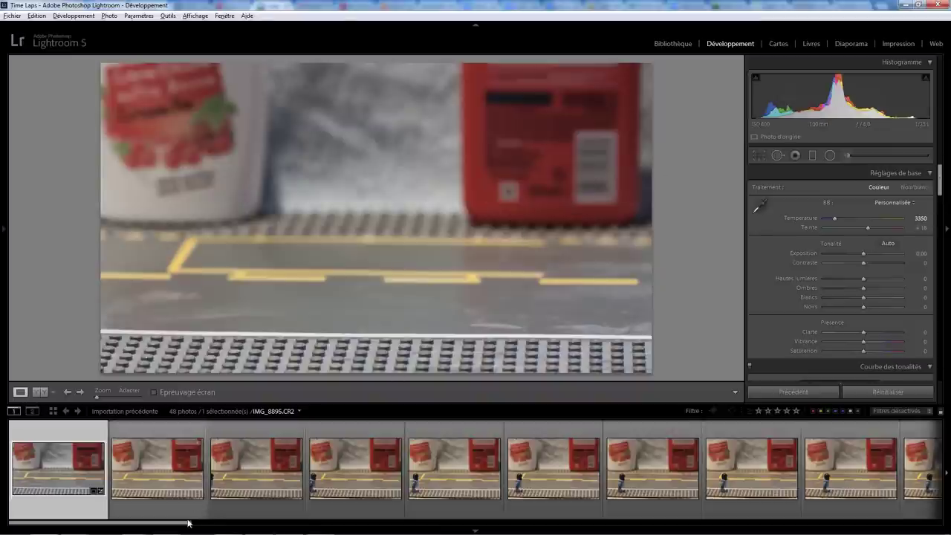
# Select all 48 photos and synchronise the crop and white balance onto them.
pyautogui.moveTo(139, 522); pyautogui.dragTo(906, 502)
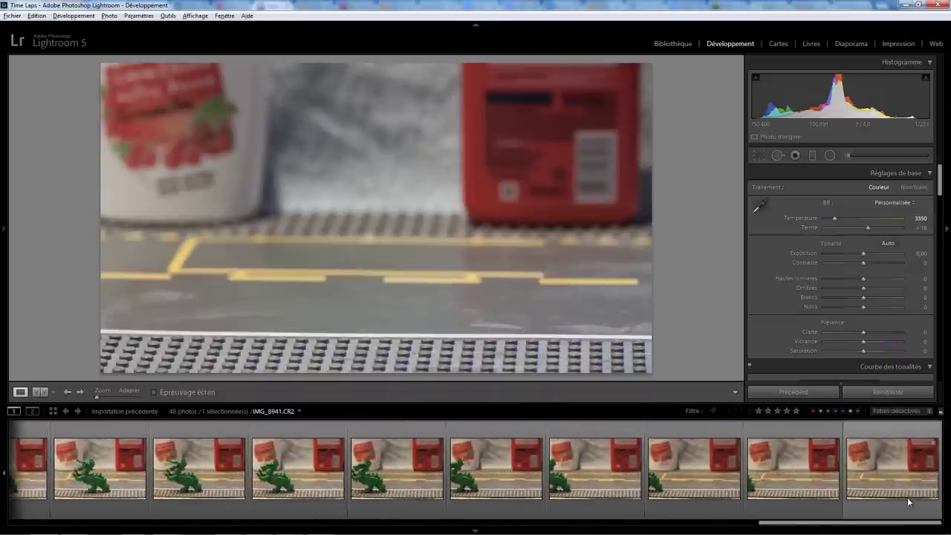
pyautogui.hotkey('ctrl', 'a')
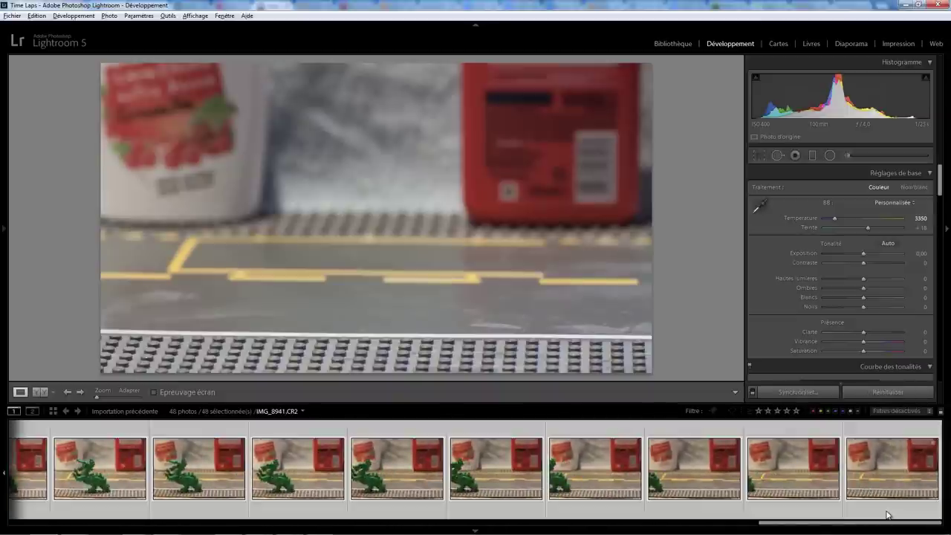
pyautogui.click(799, 392)
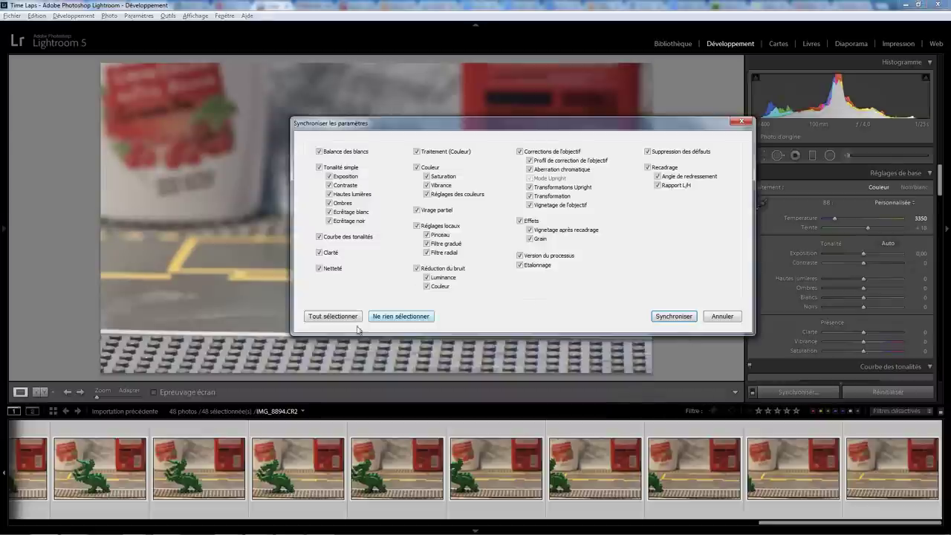
pyautogui.click(673, 316)
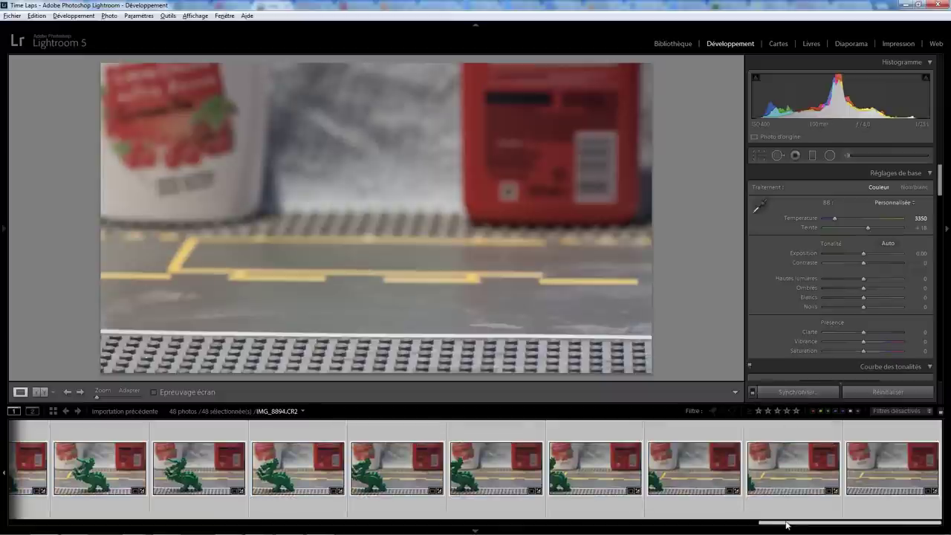
# Scroll through the filmstrip and switch to the Slideshow module.
pyautogui.moveTo(787, 524); pyautogui.dragTo(580, 524)
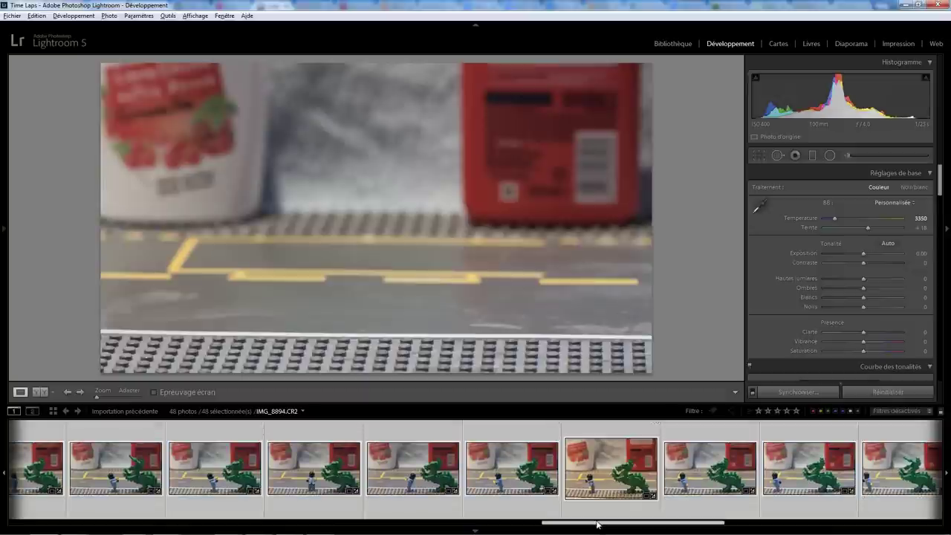
pyautogui.moveTo(596, 524); pyautogui.dragTo(63, 524)
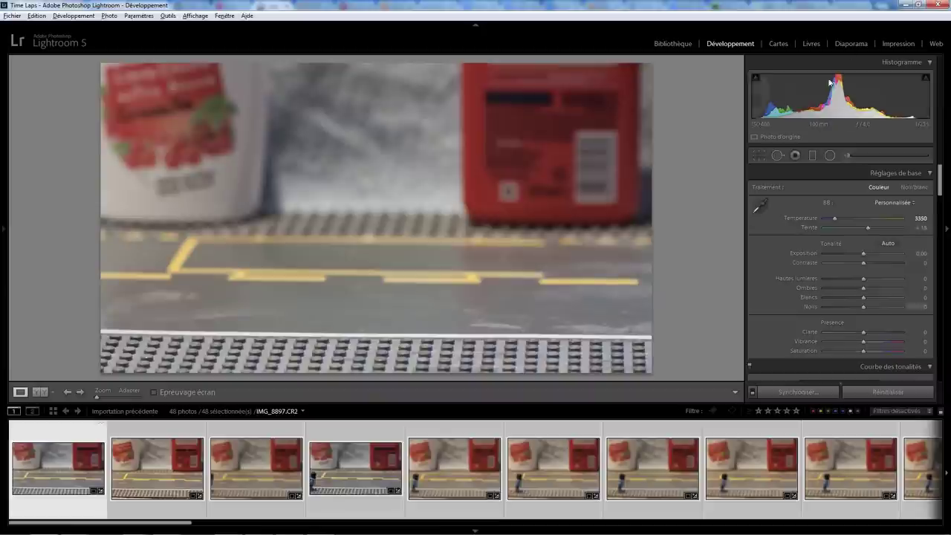
pyautogui.click(850, 43)
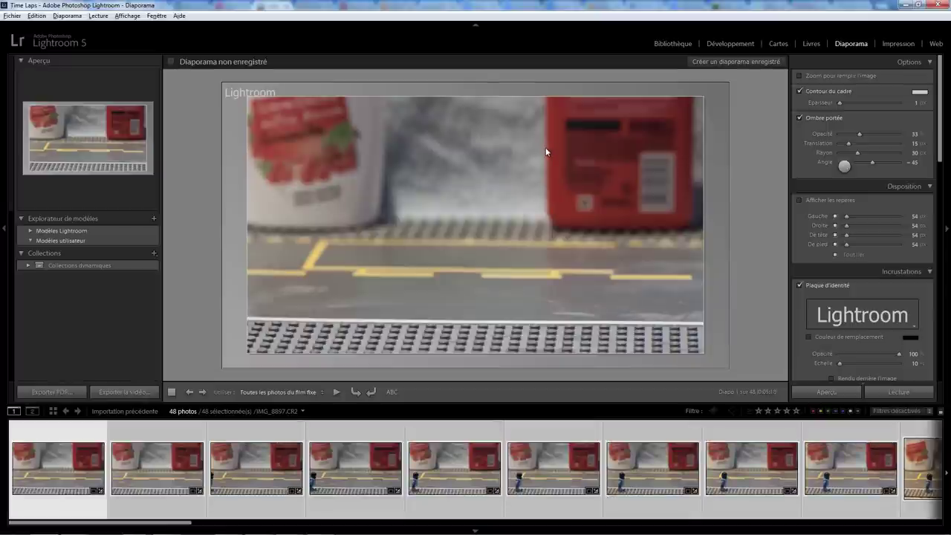
# Remove the slide border, drop shadow and identity plate, and set all margins to 0 px.
pyautogui.click(822, 91)
pyautogui.click(823, 117)
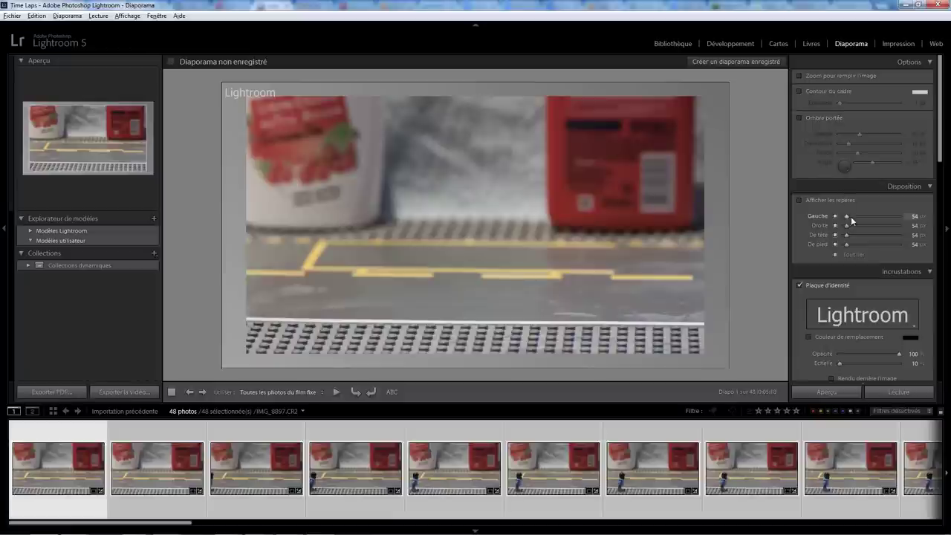
pyautogui.moveTo(846, 215); pyautogui.dragTo(834, 215)
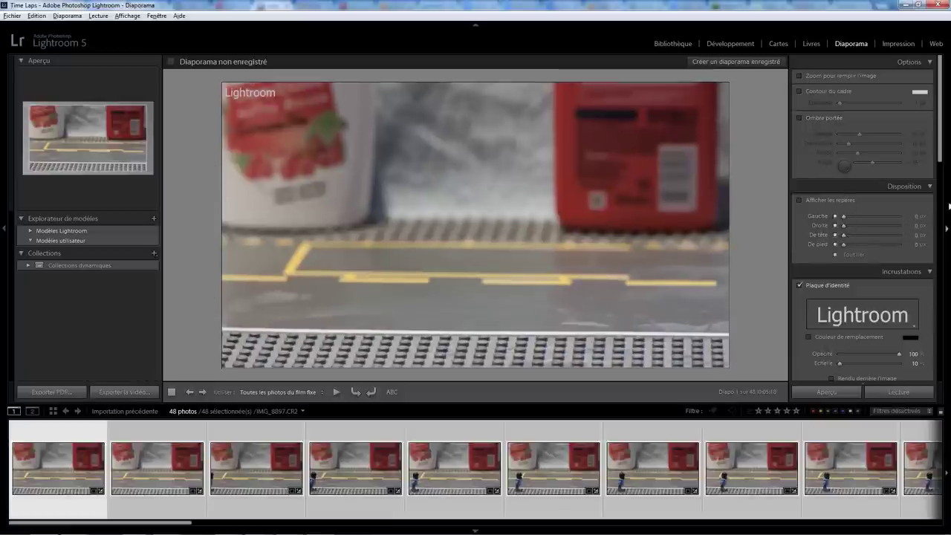
pyautogui.moveTo(941, 150); pyautogui.dragTo(940, 180)
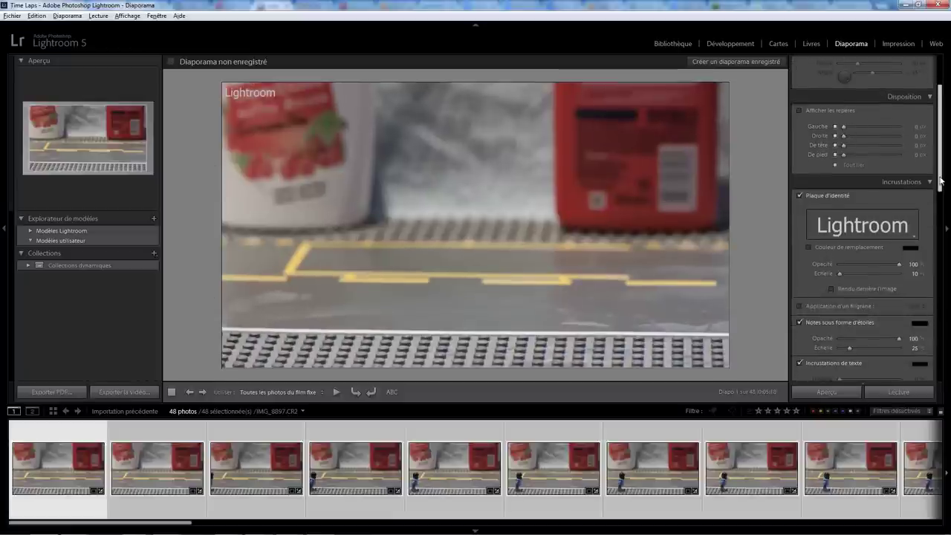
pyautogui.click(832, 197)
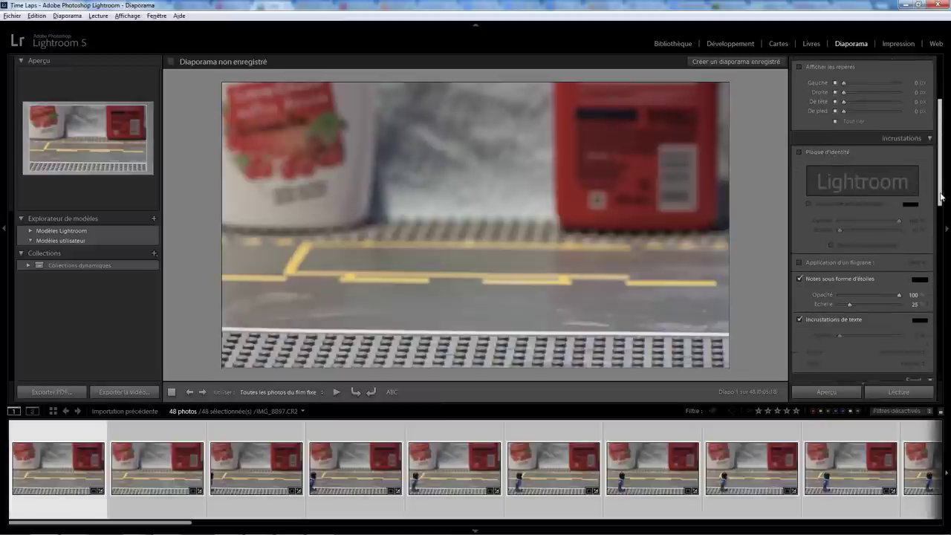
# Turn off star ratings, text overlays, colour gradient, background colour and the end screen.
pyautogui.moveTo(940, 181); pyautogui.dragTo(940, 210)
pyautogui.click(807, 226)
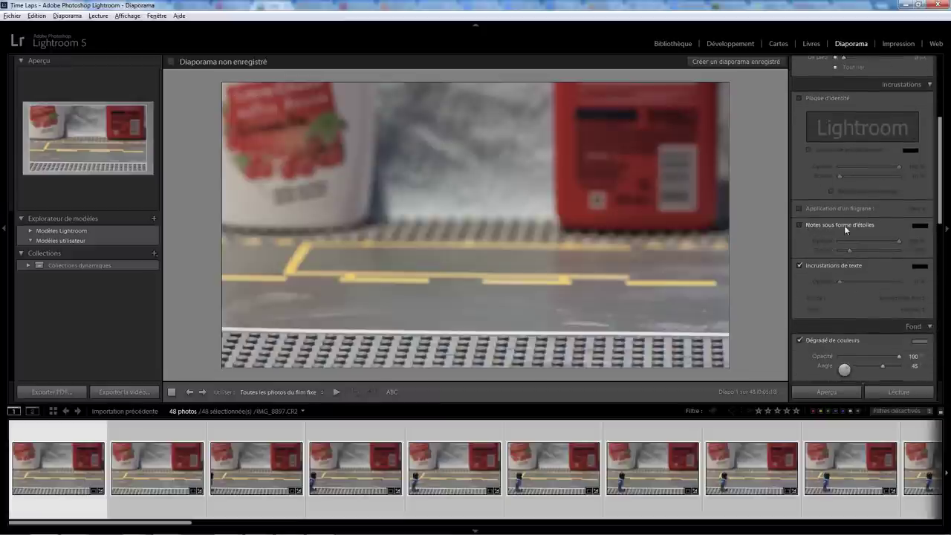
pyautogui.click(801, 265)
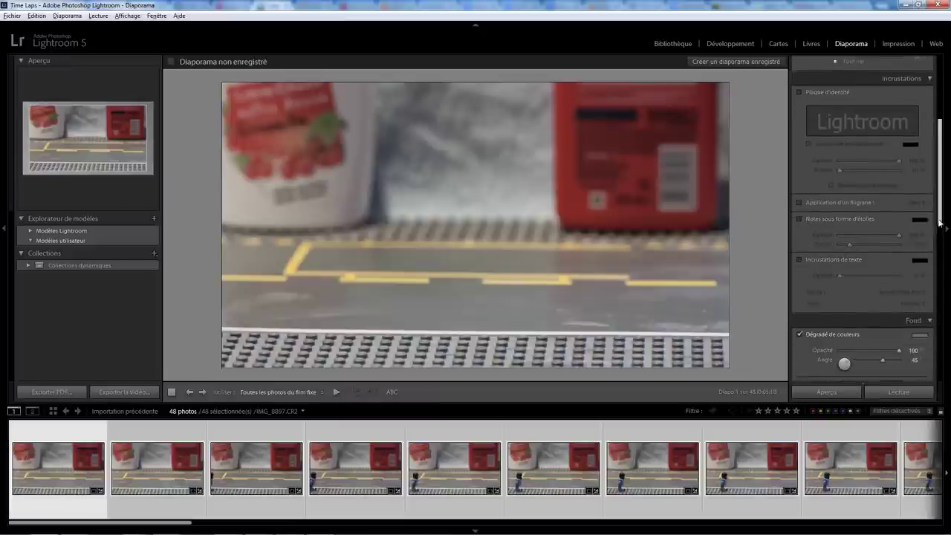
pyautogui.moveTo(938, 216); pyautogui.dragTo(938, 257)
pyautogui.click(810, 218)
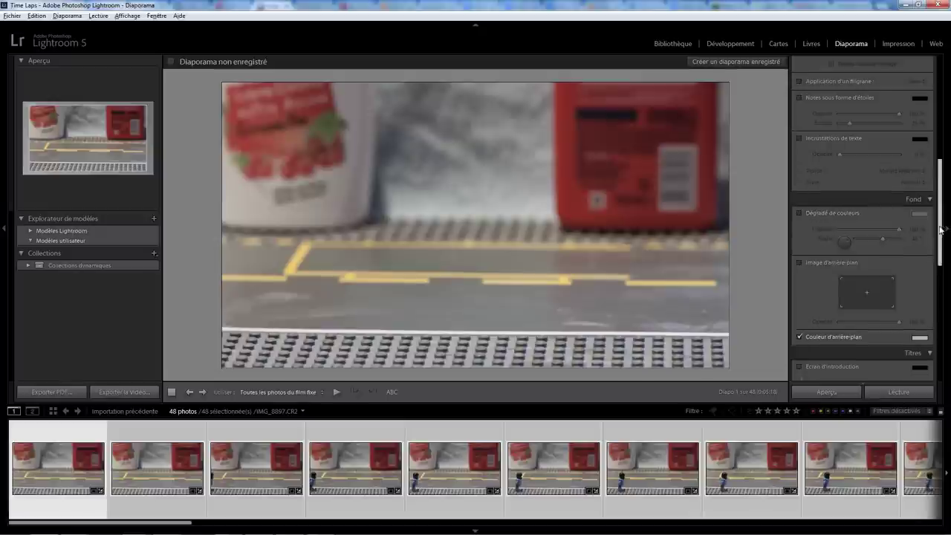
pyautogui.moveTo(942, 225); pyautogui.dragTo(940, 262)
pyautogui.click(811, 227)
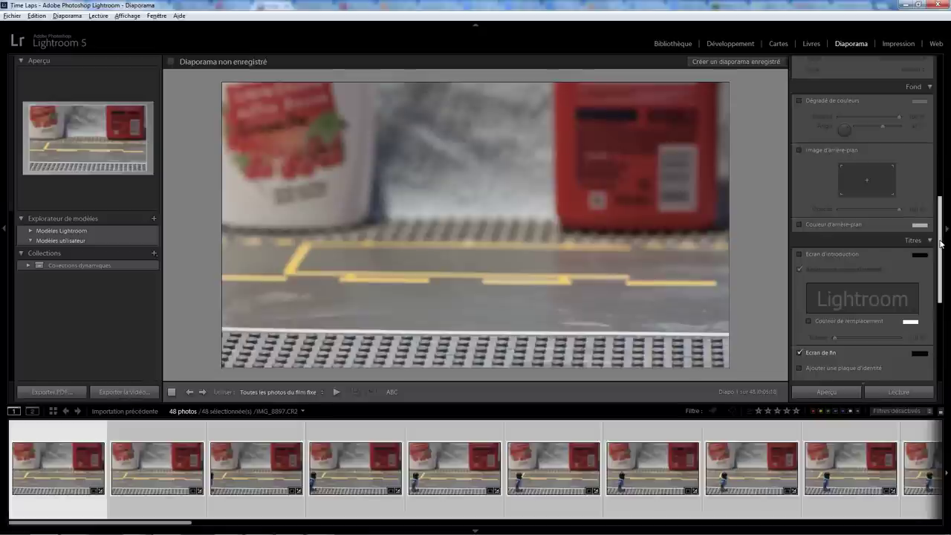
pyautogui.moveTo(941, 243); pyautogui.dragTo(940, 259)
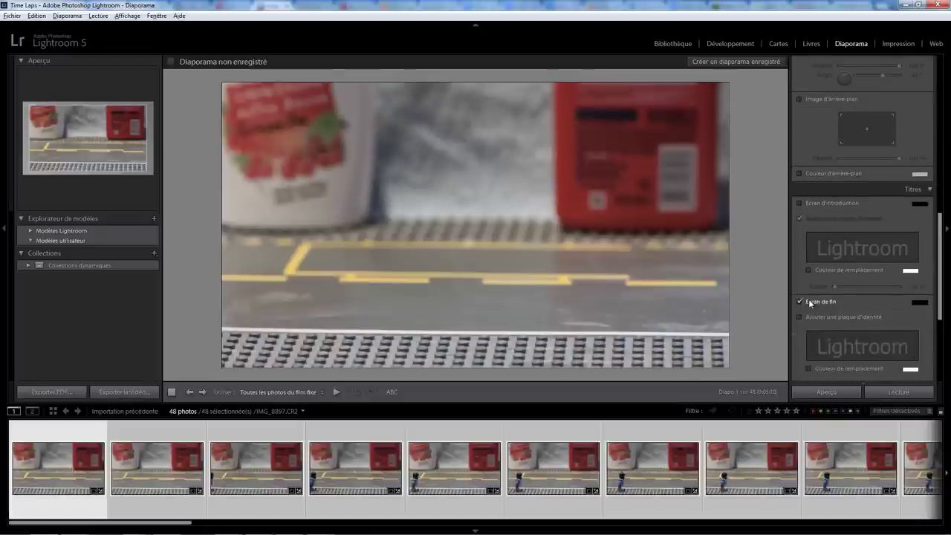
pyautogui.click(809, 302)
pyautogui.moveTo(940, 273); pyautogui.dragTo(939, 338)
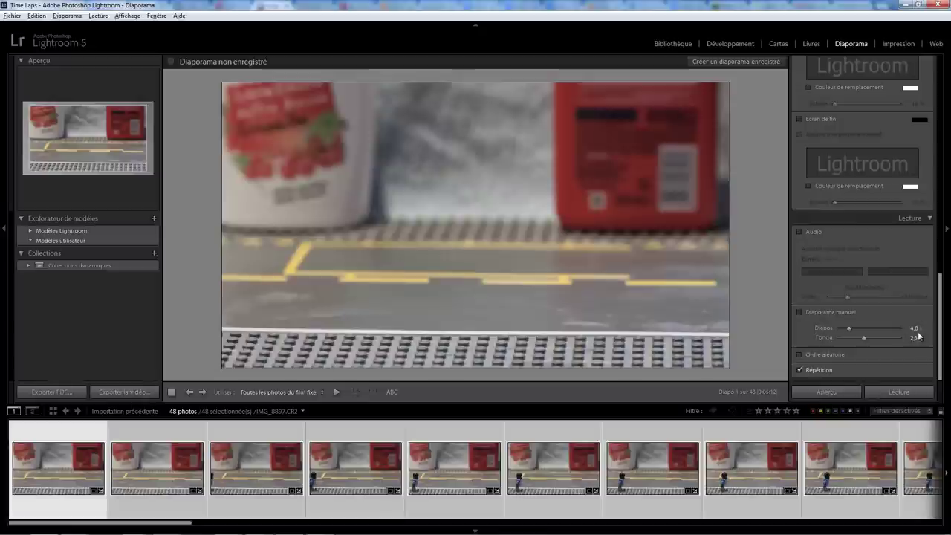
# Turn off Repeat, set the fade to 0,0 and each slide's duration to 1,0 second.
pyautogui.click(800, 369)
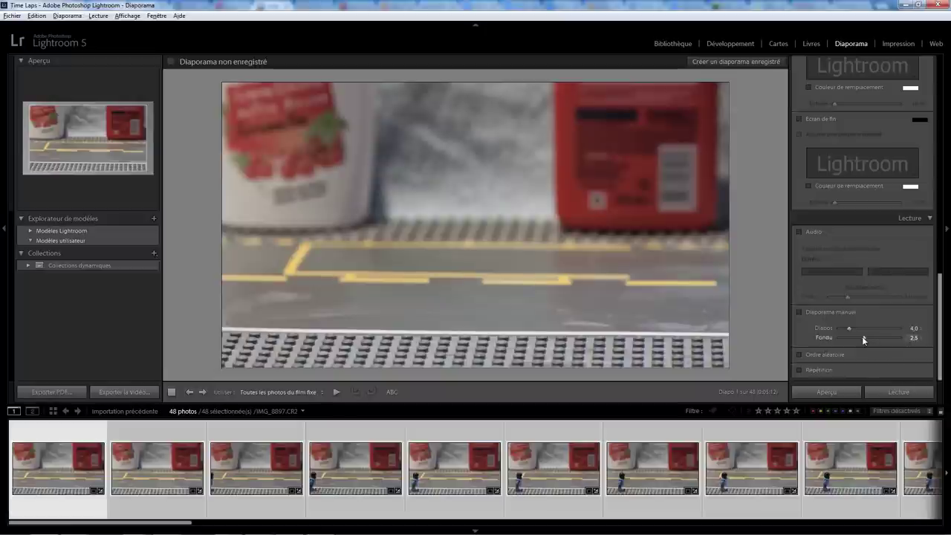
pyautogui.moveTo(835, 340); pyautogui.dragTo(838, 338)
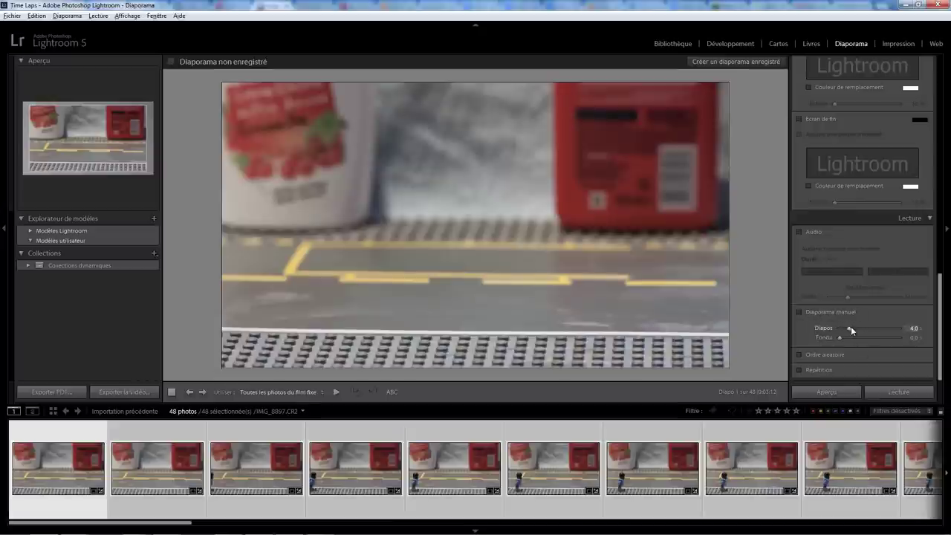
pyautogui.moveTo(847, 327); pyautogui.dragTo(840, 328)
# Preview the slideshow and stop playback at slide 35 of 48.
pyautogui.click(830, 392)
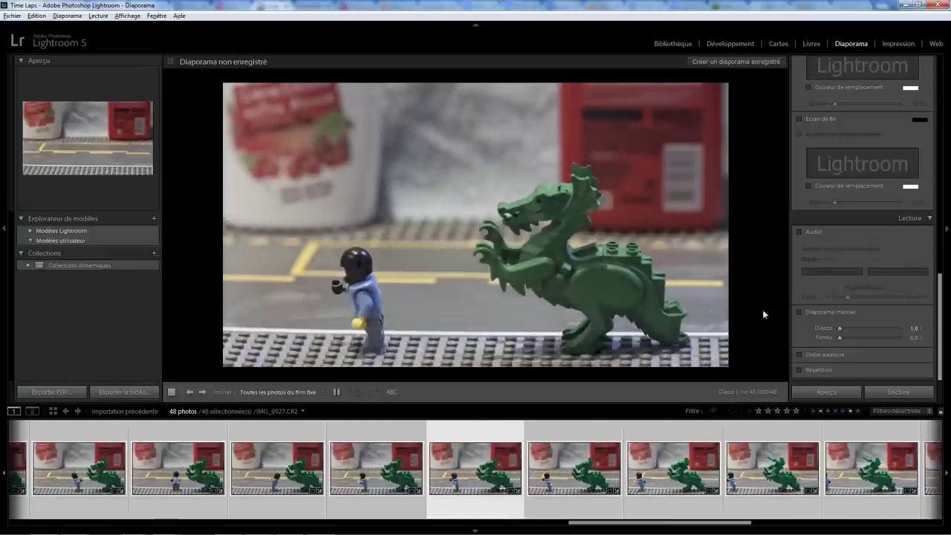
pyautogui.press('space')
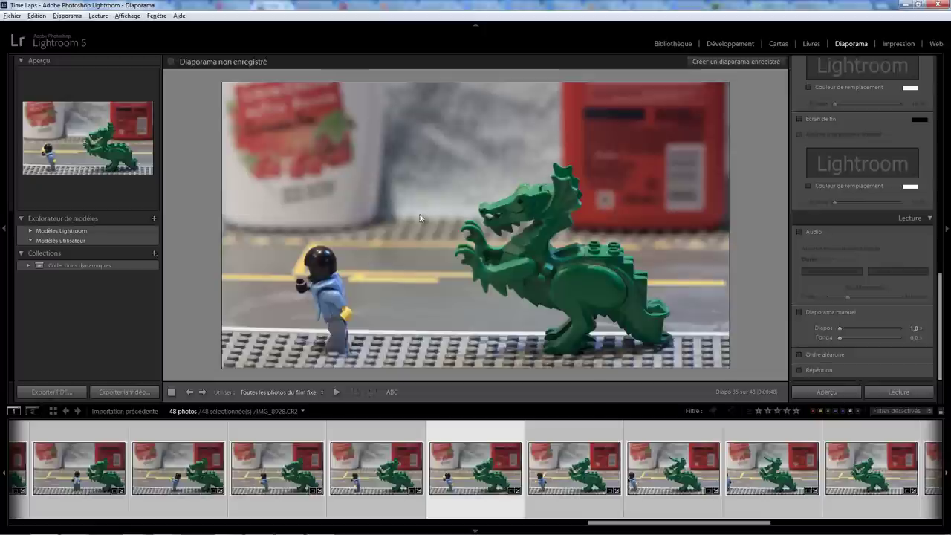
# Export the slideshow as a 1080p video, replacing essai.mp4 in Formation.
pyautogui.click(127, 393)
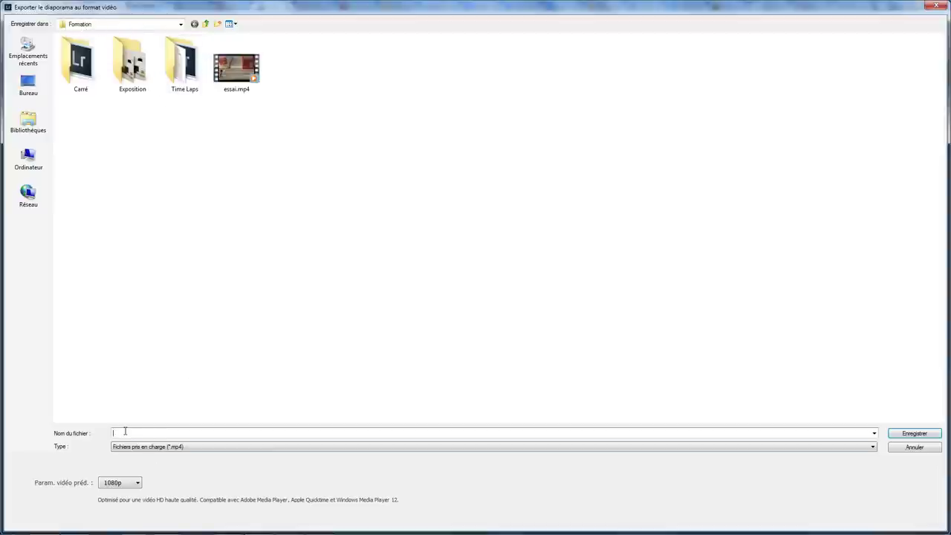
pyautogui.moveTo(236, 68)
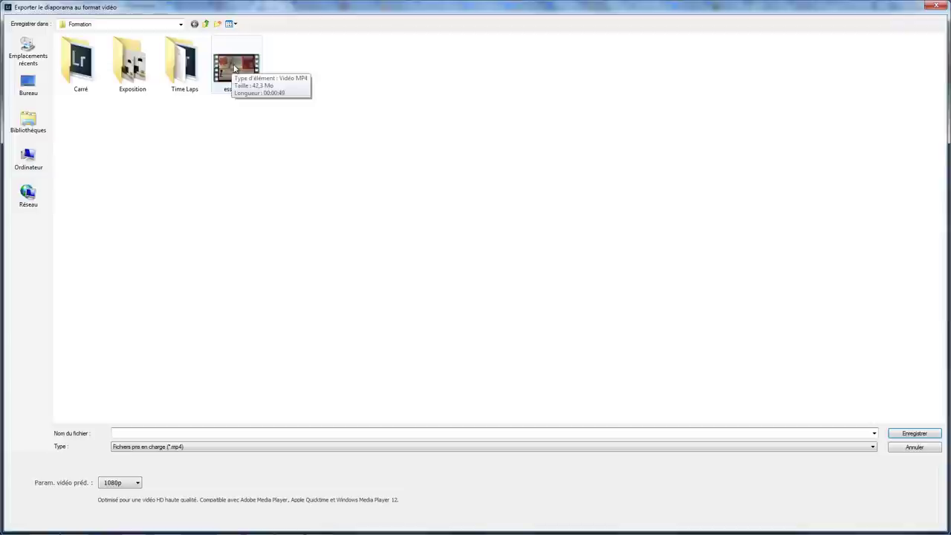
pyautogui.click(235, 69)
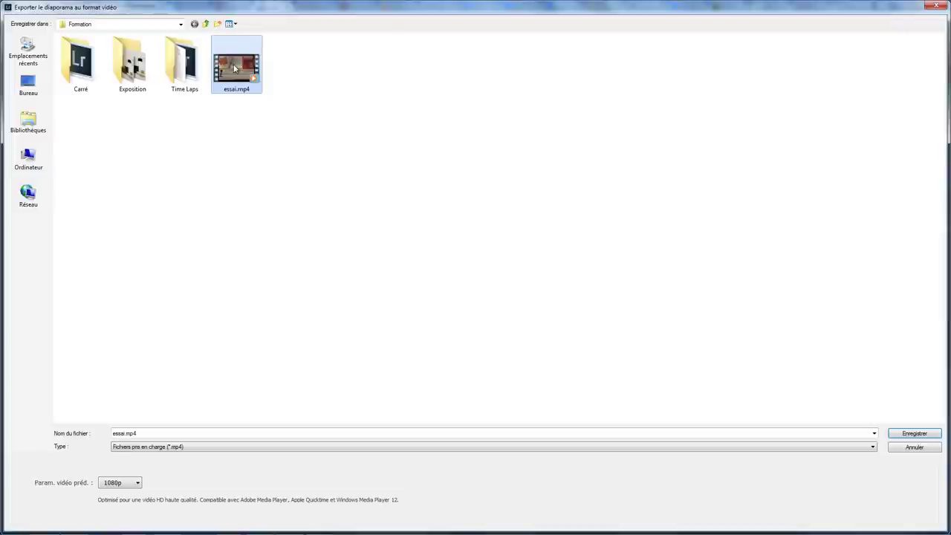
pyautogui.click(133, 483)
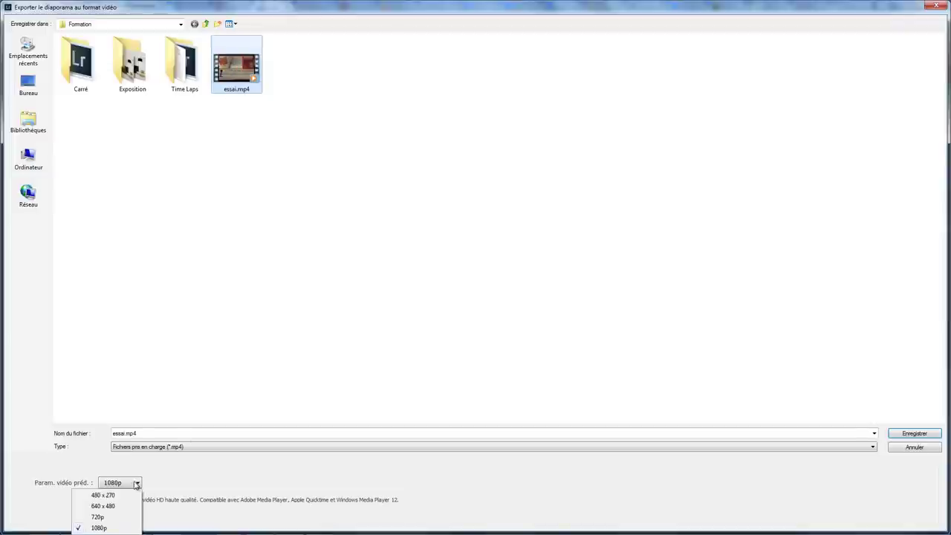
pyautogui.click(111, 525)
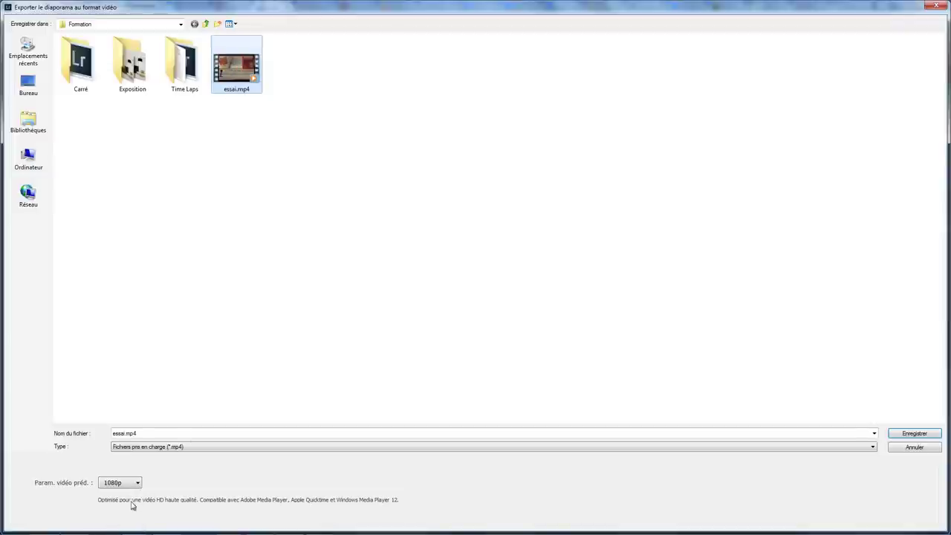
pyautogui.click(915, 433)
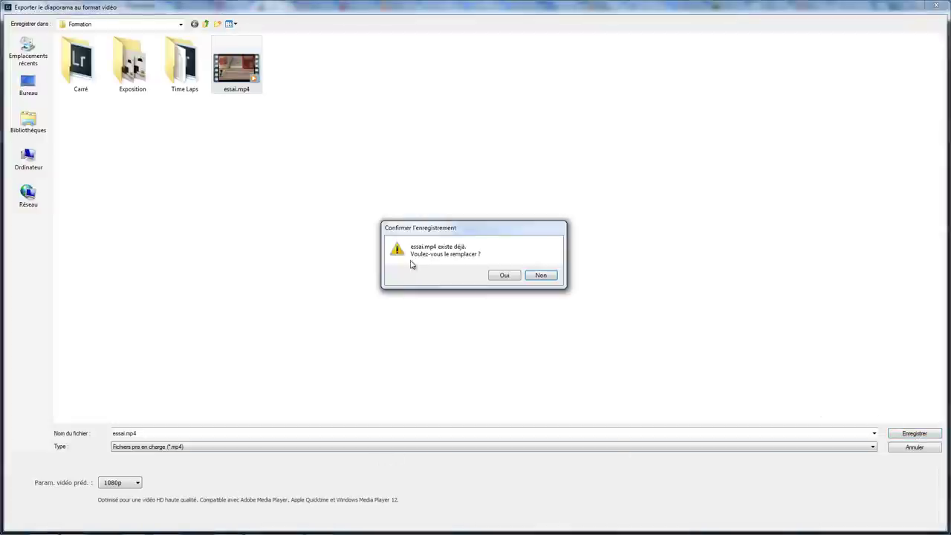
pyautogui.click(510, 276)
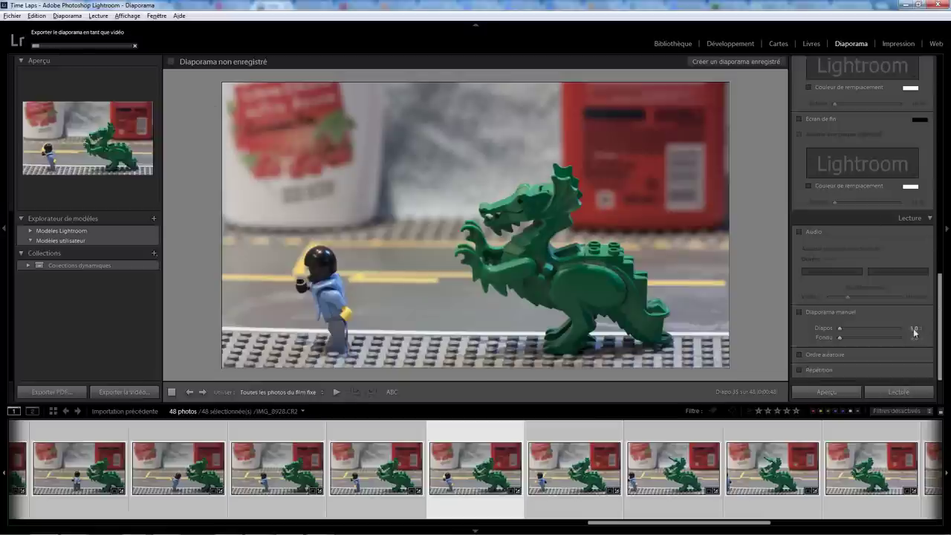
pyautogui.hotkey('shift', 'Tab')
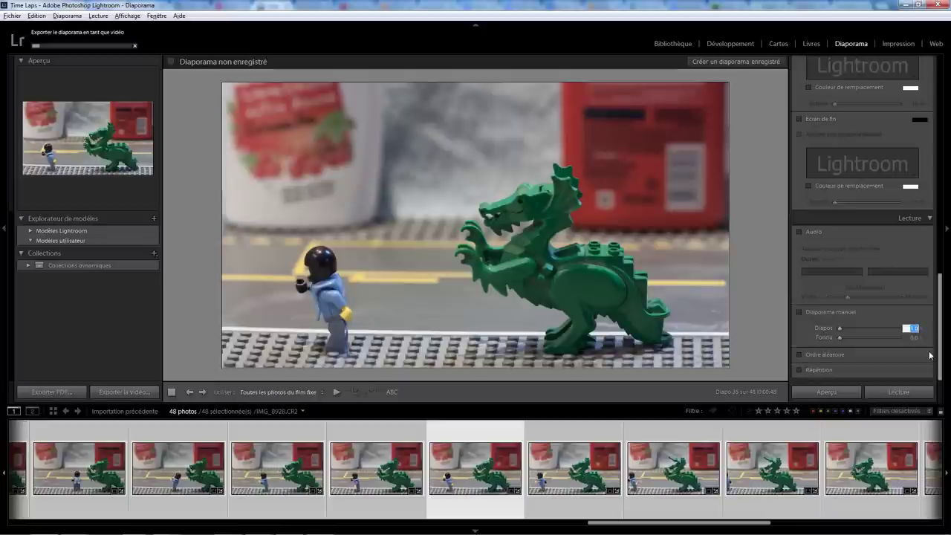
pyautogui.write('0')
pyautogui.press('Return')
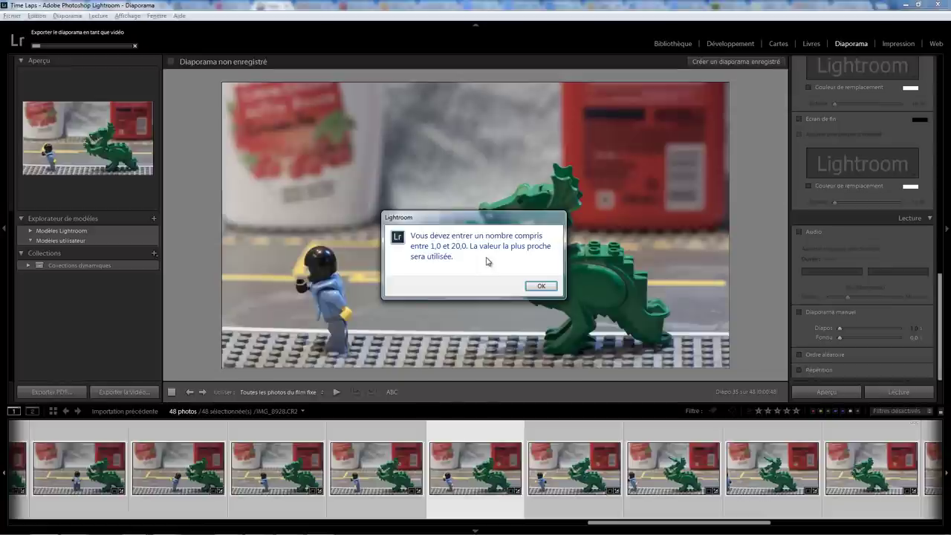
pyautogui.click(539, 288)
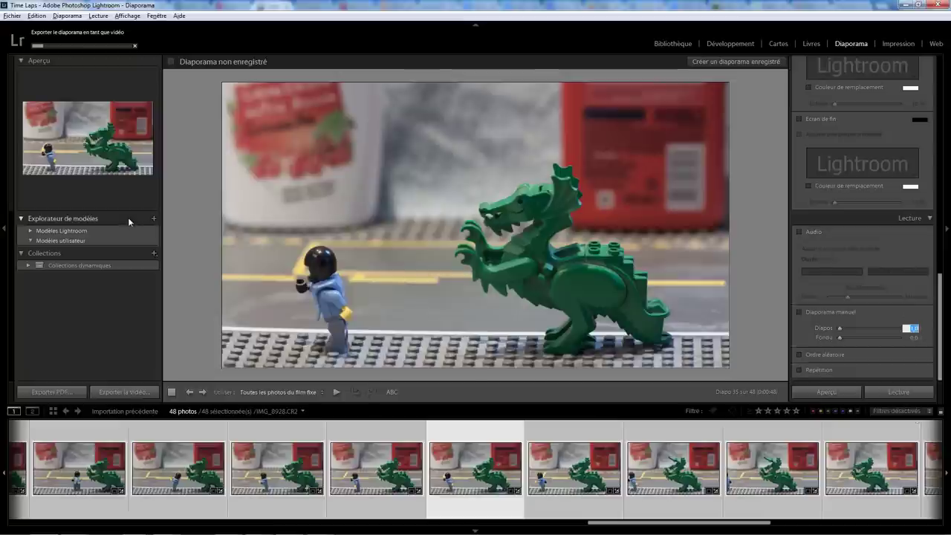
# Create a 'Time Laps' template, use it for impromptu slideshows, and show its file in Explorer.
pyautogui.click(155, 219)
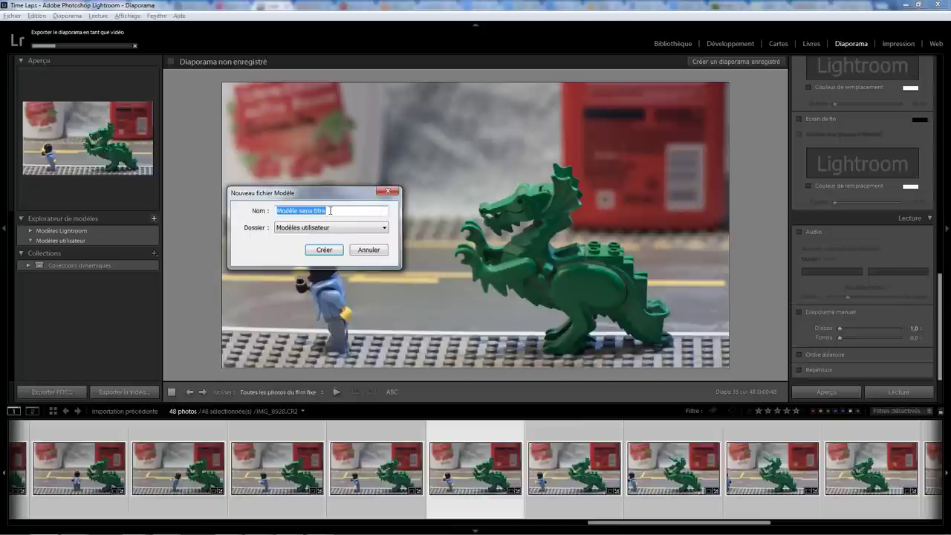
pyautogui.write('Time L')
pyautogui.write('aps')
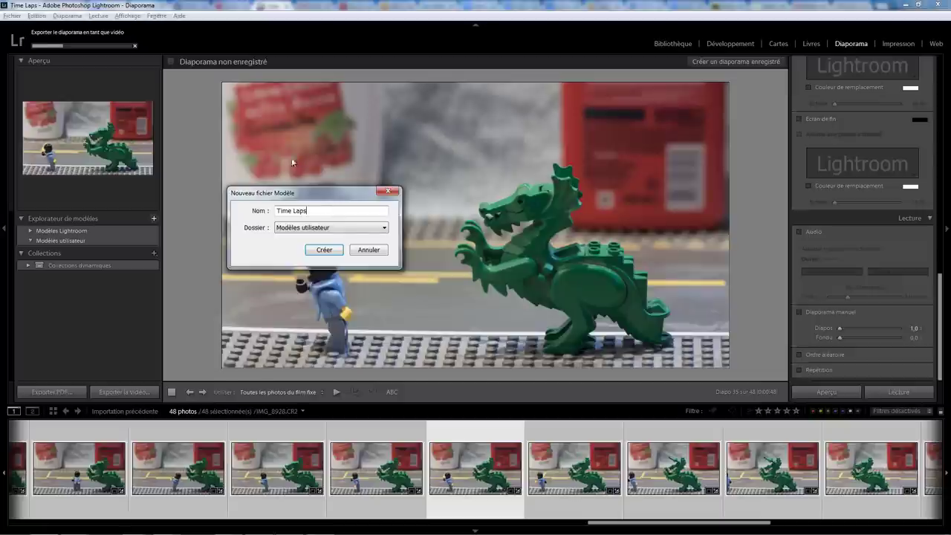
pyautogui.click(325, 251)
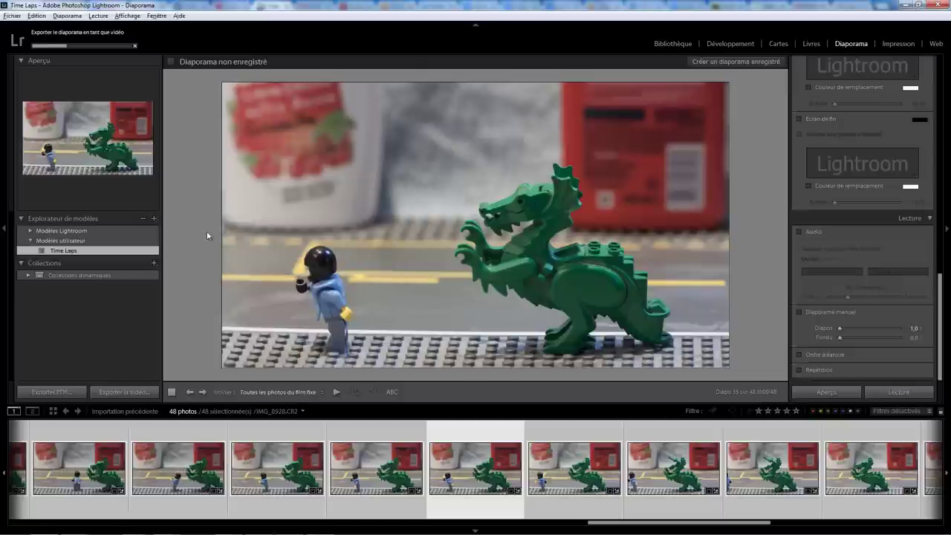
pyautogui.rightClick(82, 255)
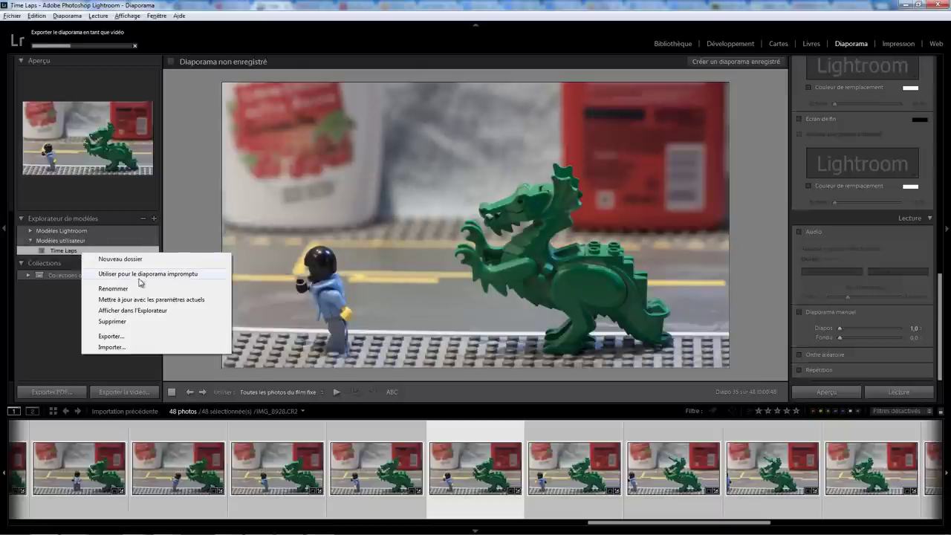
pyautogui.click(131, 302)
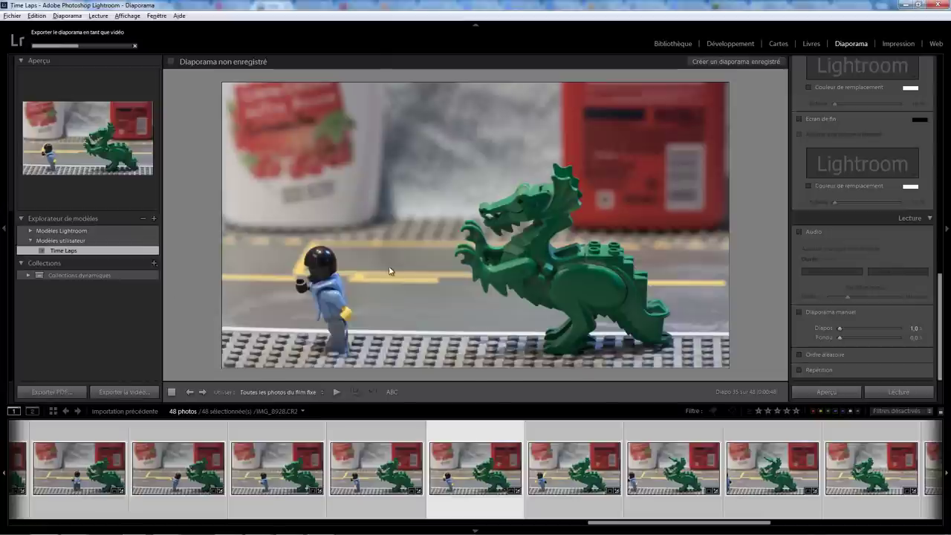
pyautogui.rightClick(81, 253)
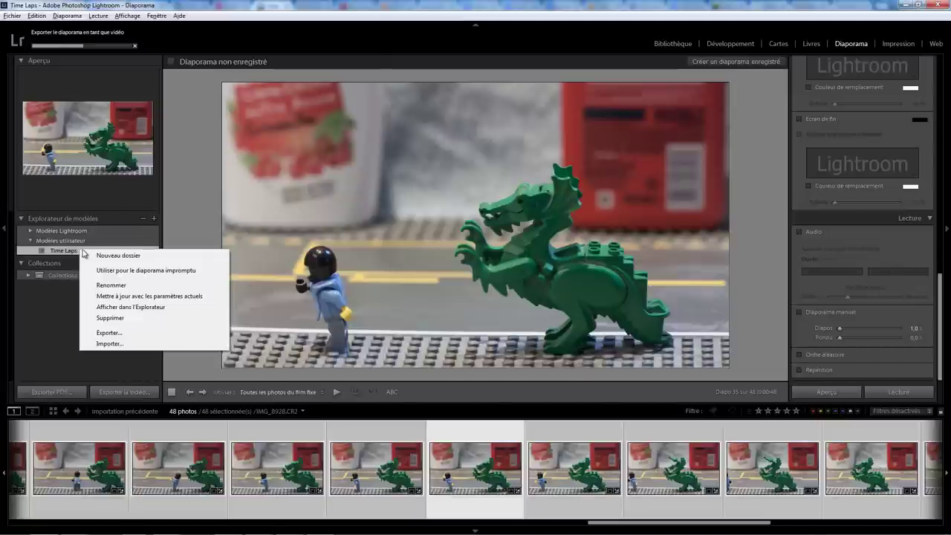
pyautogui.click(133, 307)
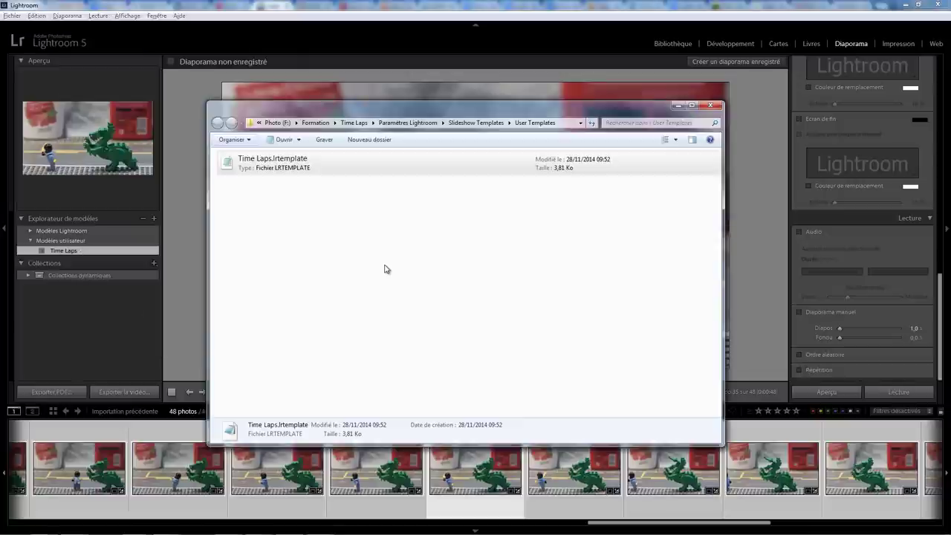
# Select Time Laps.lrtemplate in the User Templates folder.
pyautogui.click(284, 169)
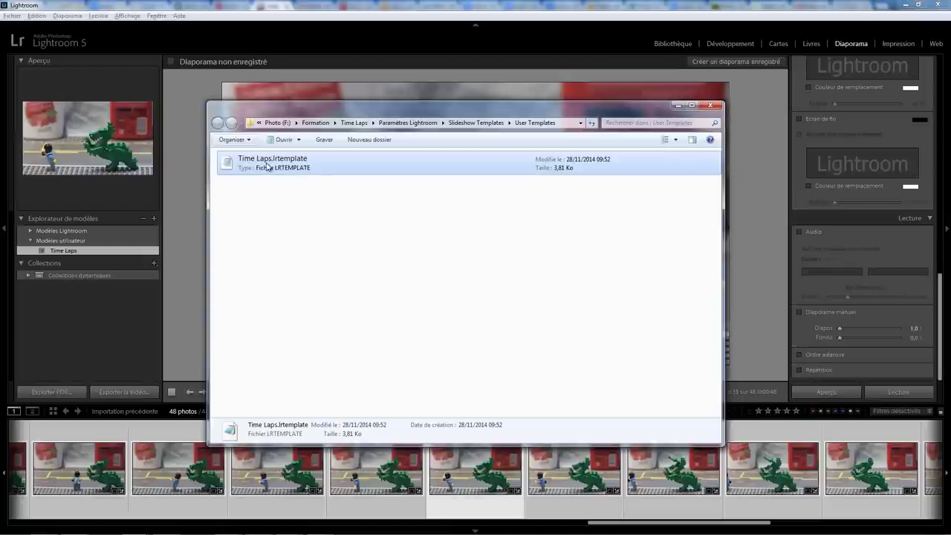
# Open Time Laps.lrtemplate in Notepad and change speed = 1 to speed = 0.3.
pyautogui.doubleClick(267, 166)
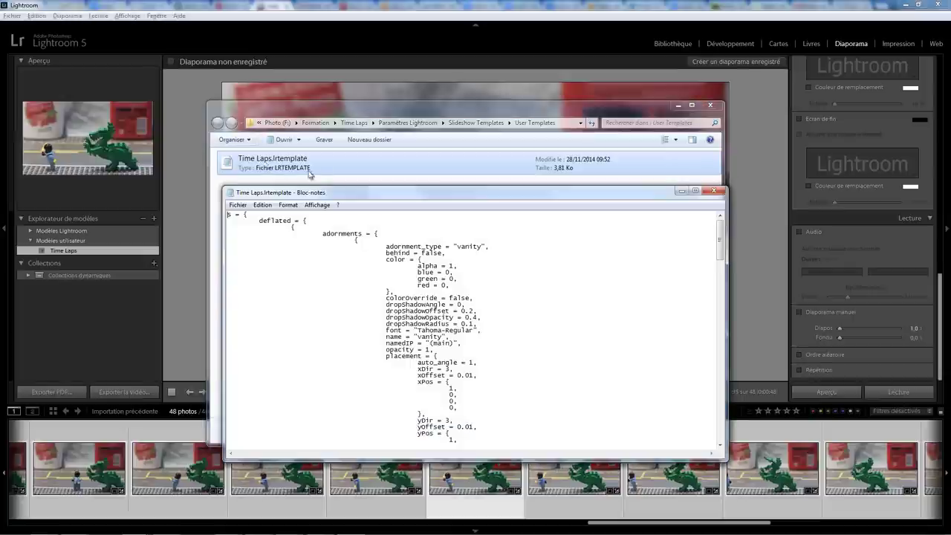
pyautogui.moveTo(365, 150); pyautogui.dragTo(356, 130)
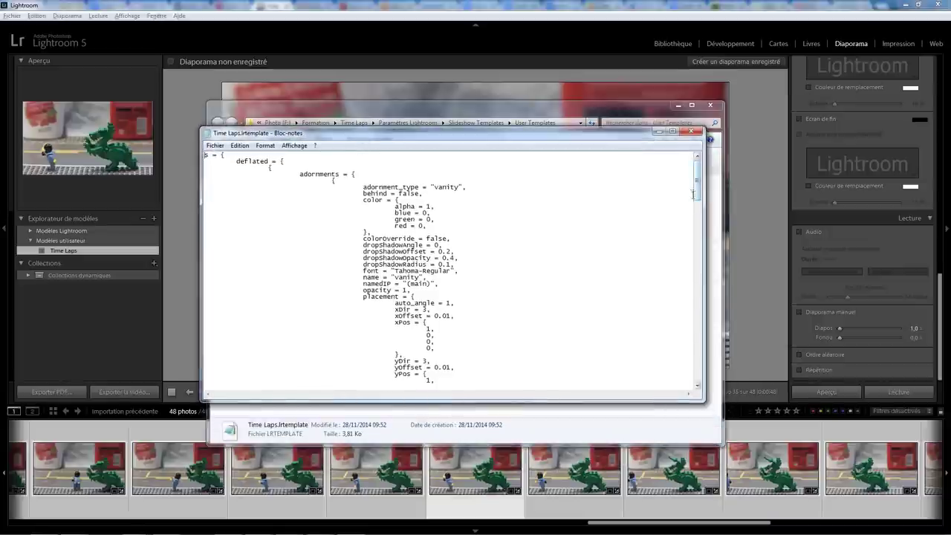
pyautogui.moveTo(696, 186); pyautogui.dragTo(701, 371)
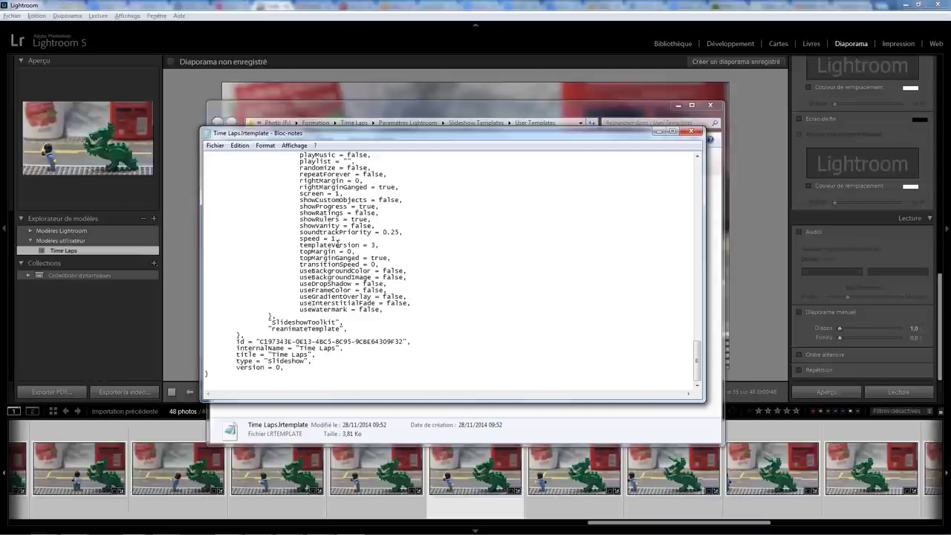
pyautogui.click(332, 238)
pyautogui.write('0')
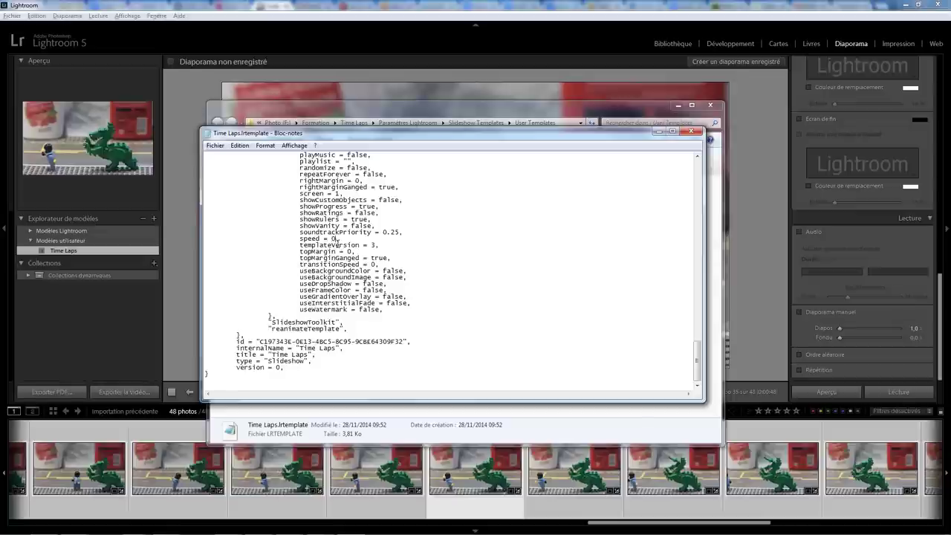
pyautogui.write('.3')
pyautogui.click(215, 146)
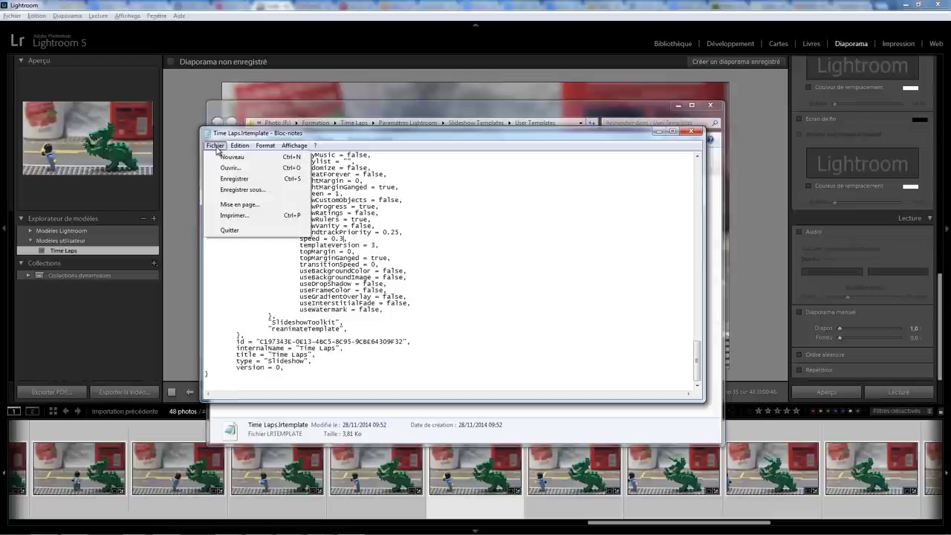
# Save the edited template as 'Time Laps 2.lrtemplate' using the Tous les fichiers type.
pyautogui.click(248, 189)
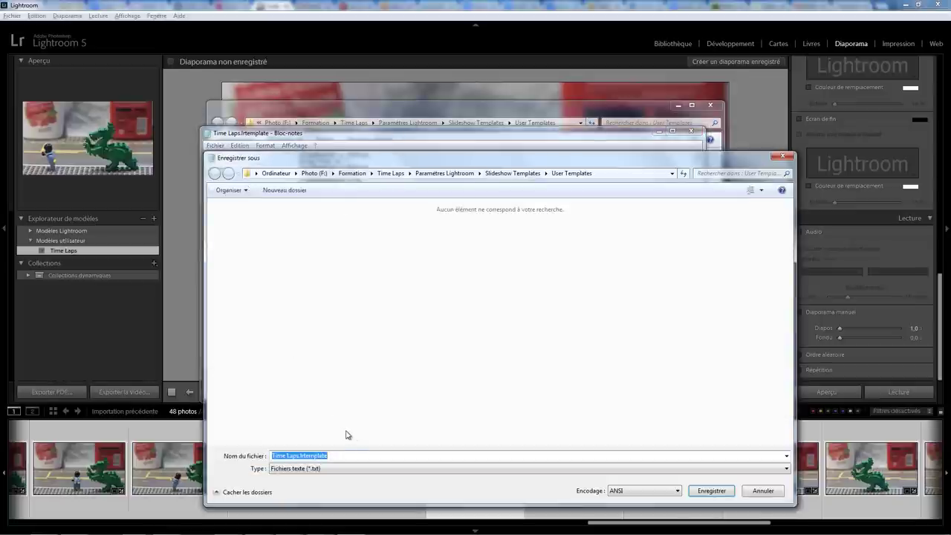
pyautogui.click(317, 469)
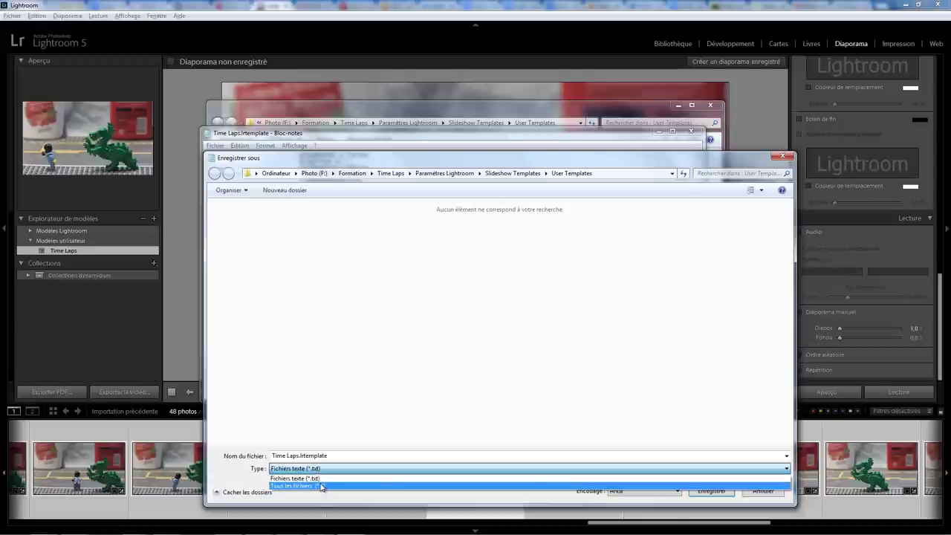
pyautogui.click(319, 487)
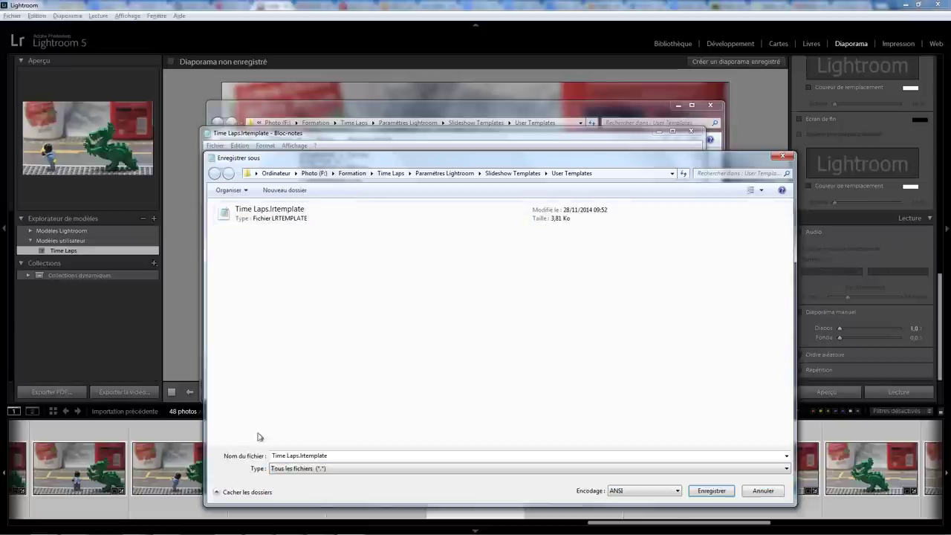
pyautogui.click(314, 455)
pyautogui.click(299, 455)
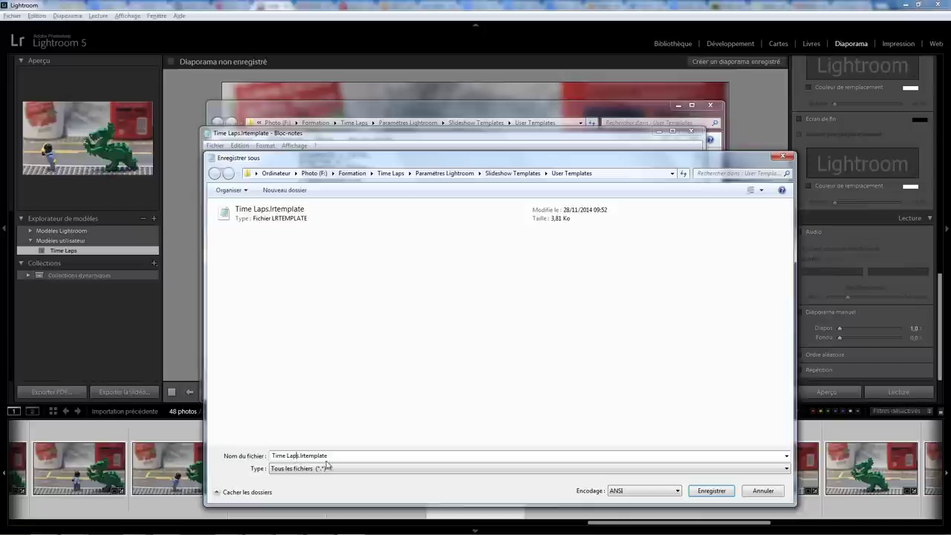
pyautogui.write('2')
pyautogui.click(712, 491)
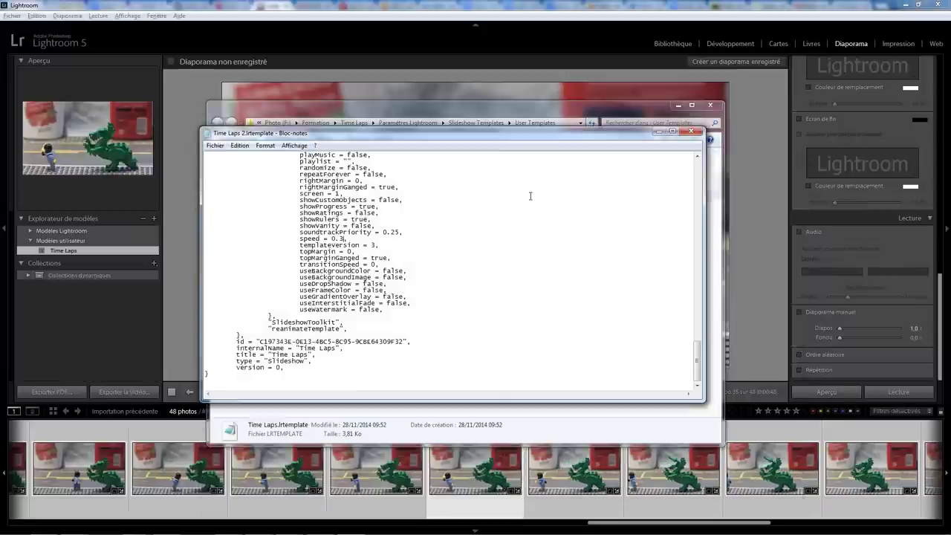
# Close Notepad, copy the User Templates folder path, and close the Explorer window.
pyautogui.click(692, 132)
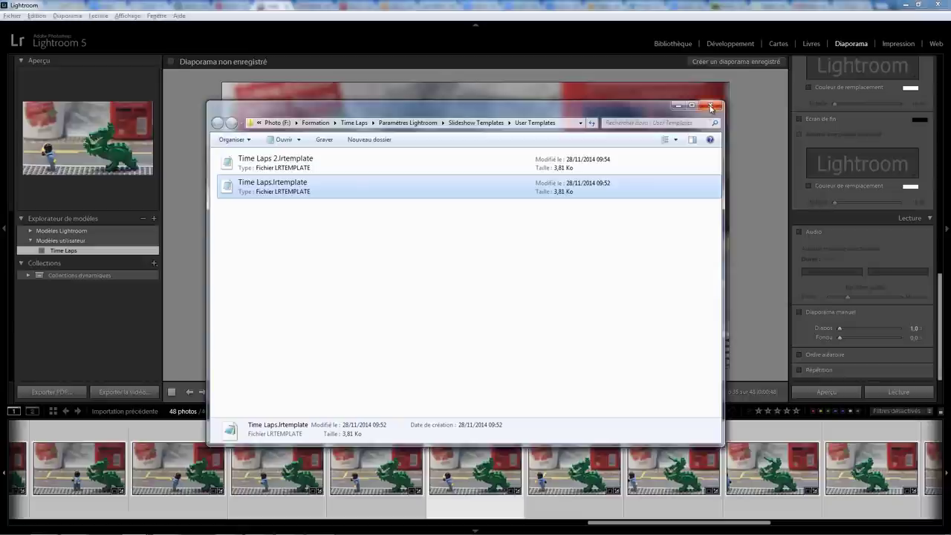
pyautogui.click(565, 124)
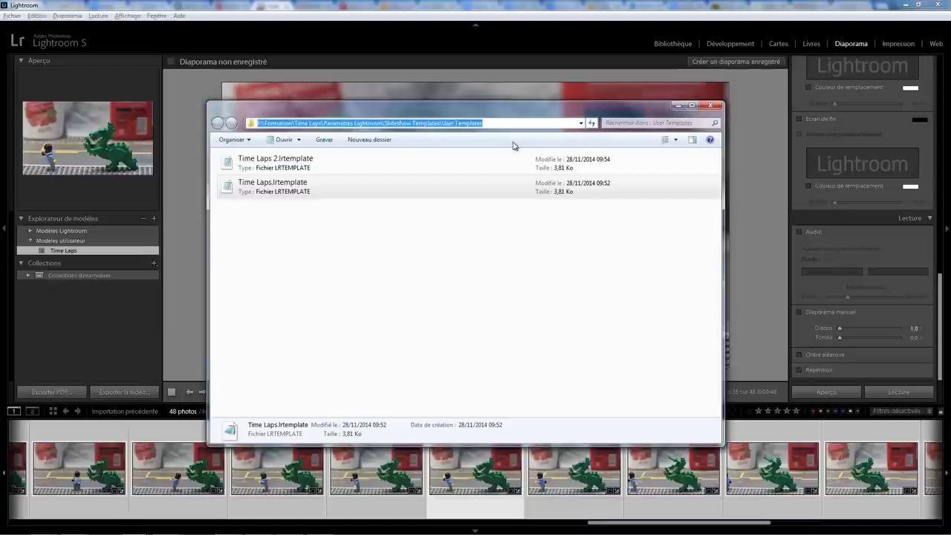
pyautogui.click(710, 105)
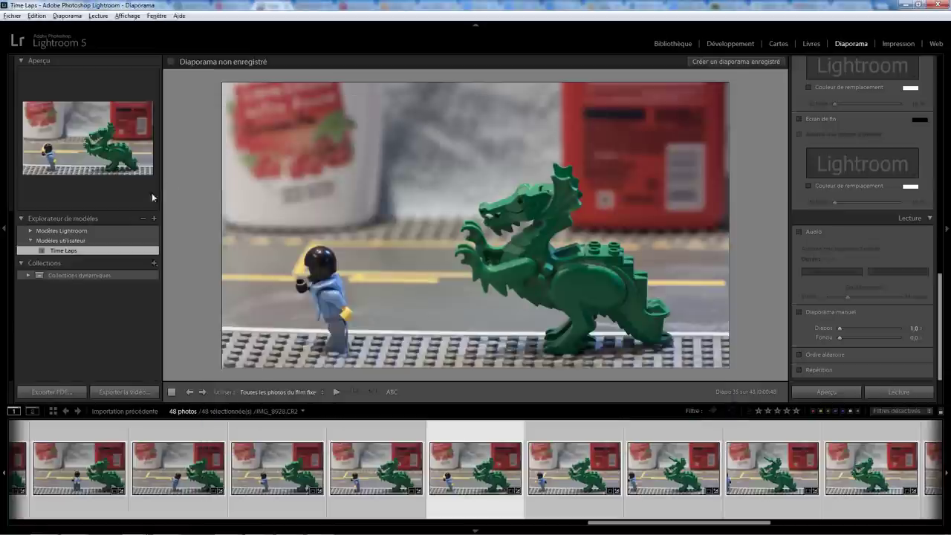
# Import Time Laps 2.lrtemplate from the User Templates folder into Lightroom's slideshow templates.
pyautogui.rightClick(102, 254)
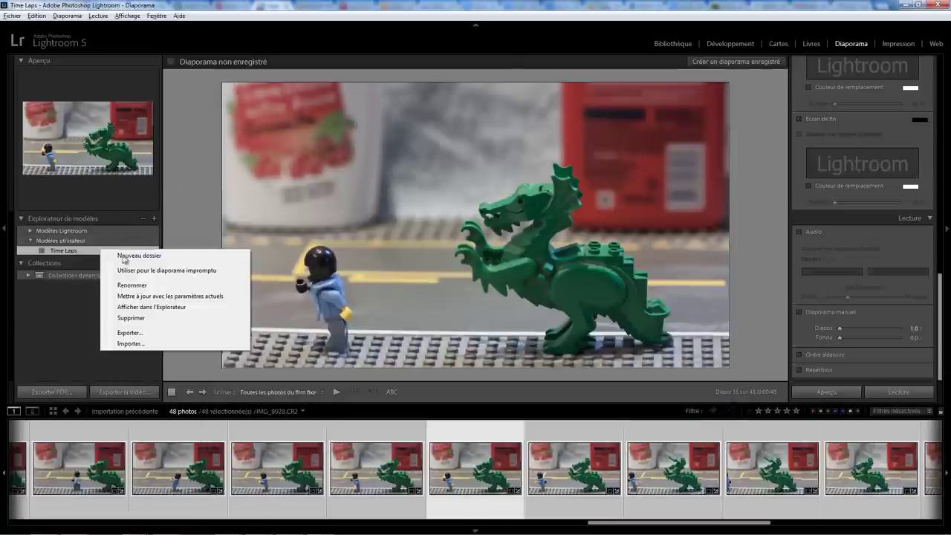
pyautogui.click(130, 344)
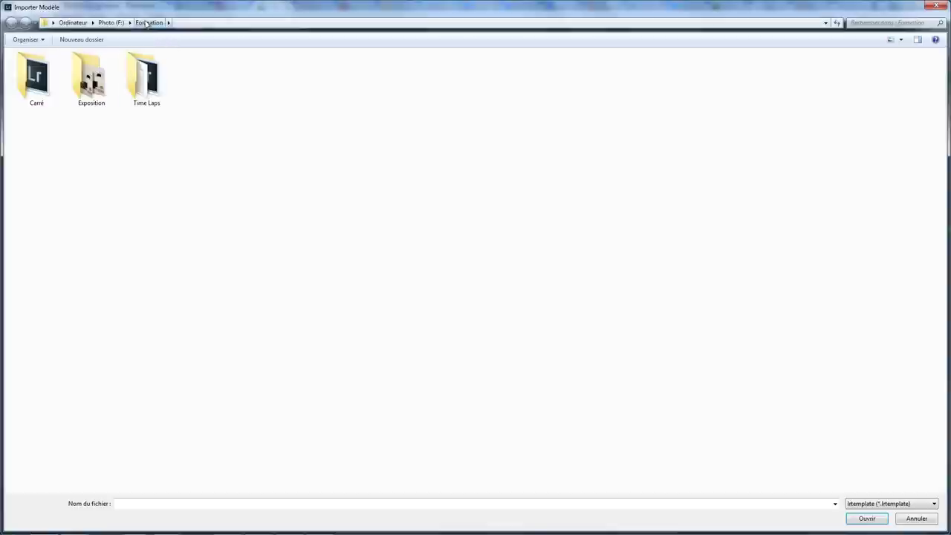
pyautogui.click(196, 22)
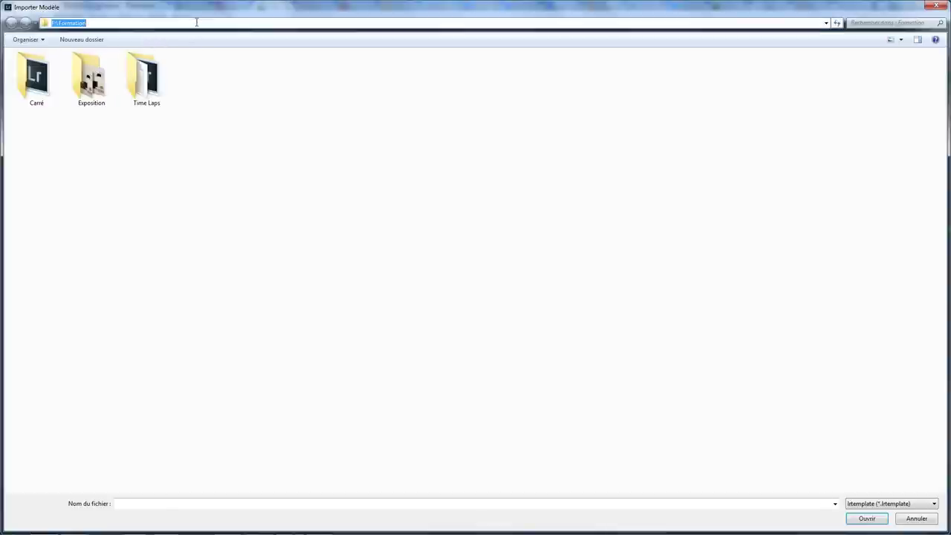
pyautogui.write('F:\\Formation\\Time Laps\\Paramètres Lightroom\\Slideshow Templates\\User Templates')
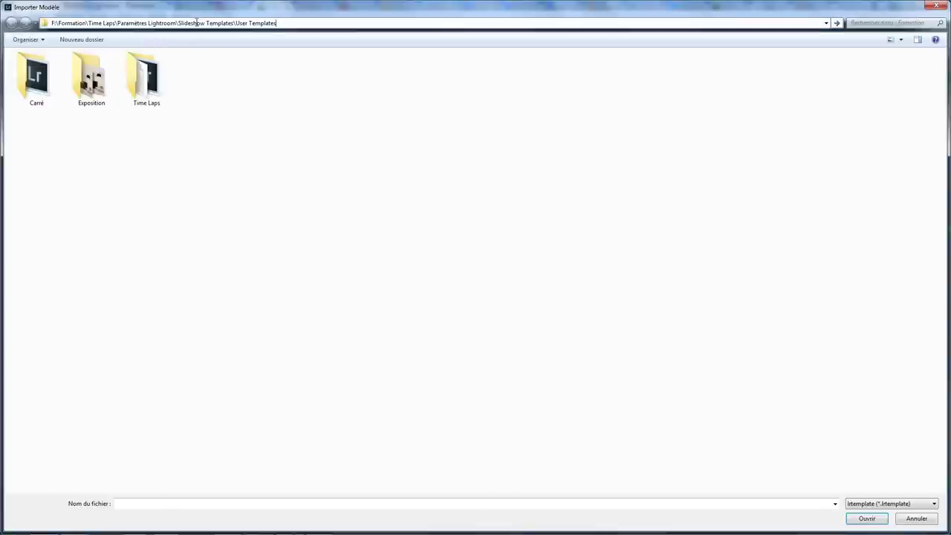
pyautogui.press('Return')
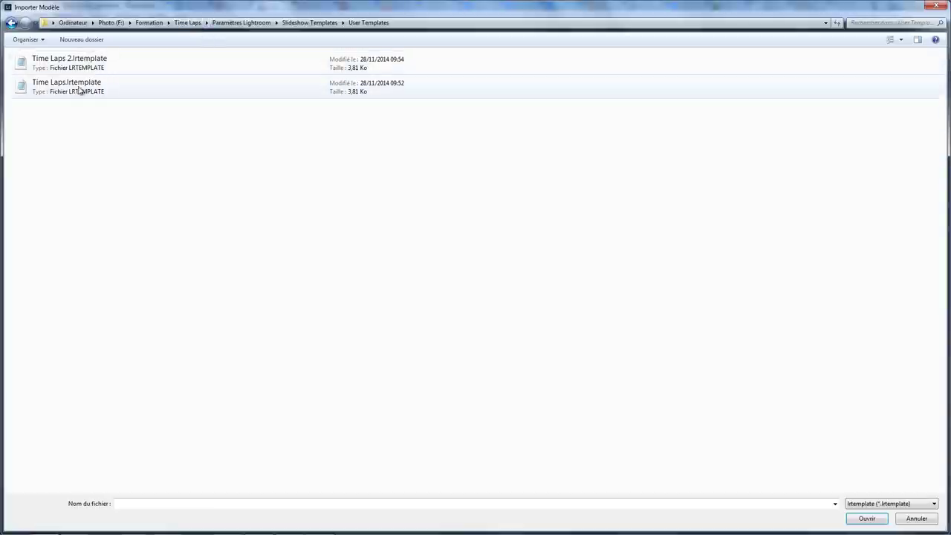
pyautogui.click(67, 67)
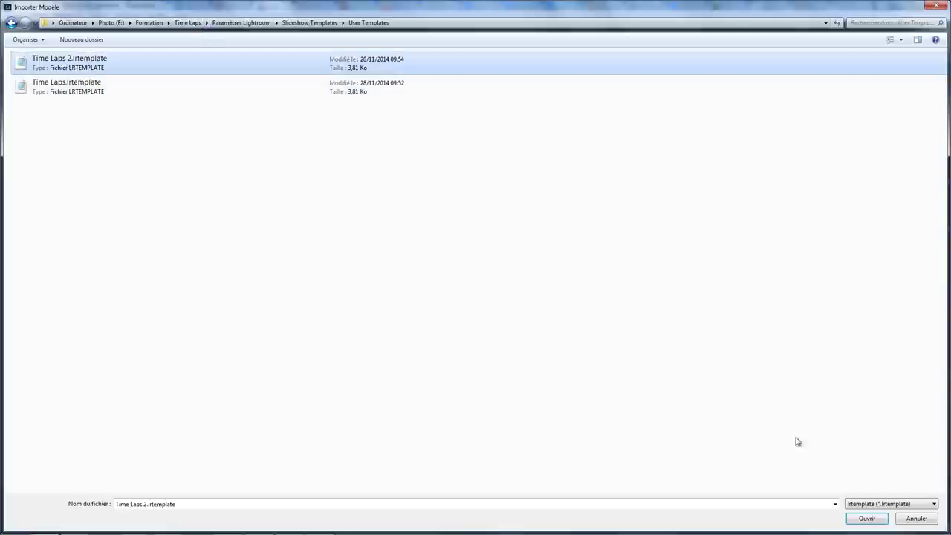
pyautogui.click(861, 519)
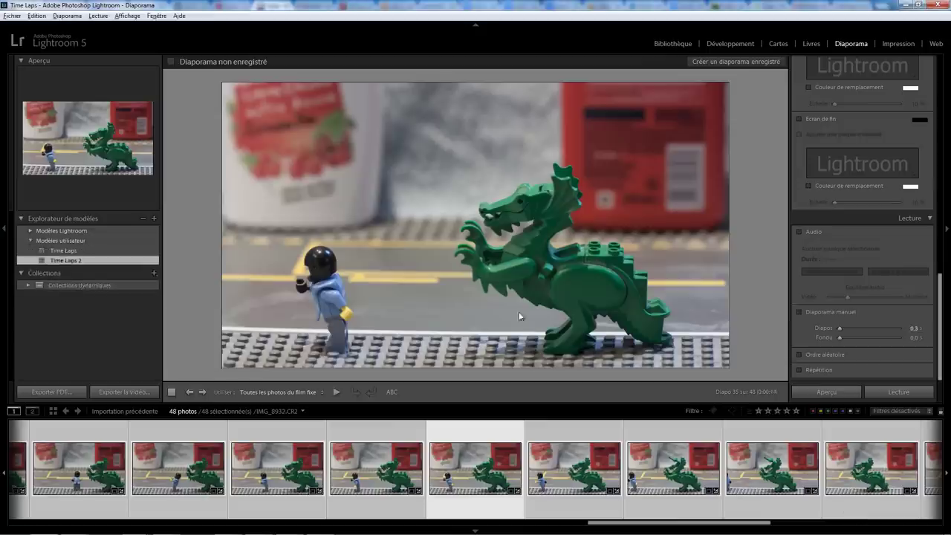
# Apply the Time Laps 2 template with 0.3 s slides and preview the slideshow.
pyautogui.click(78, 251)
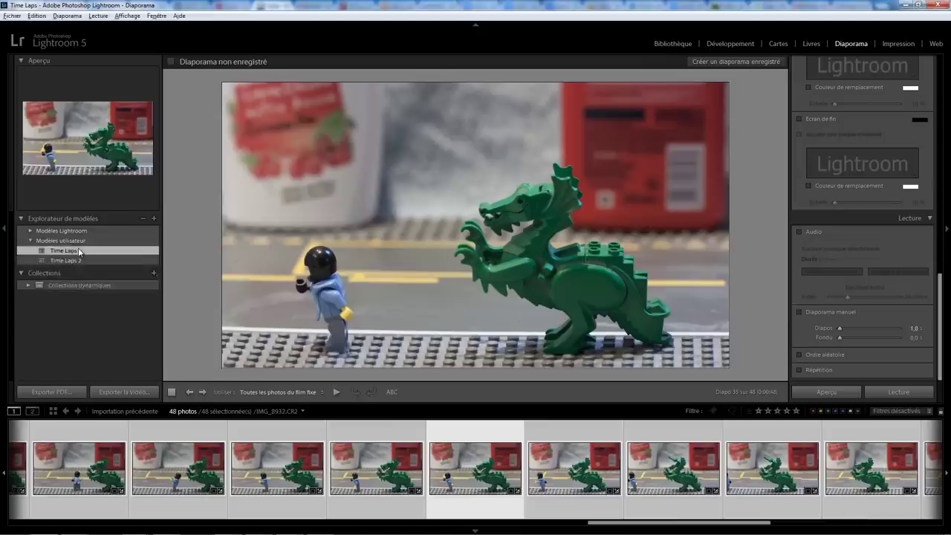
pyautogui.click(75, 261)
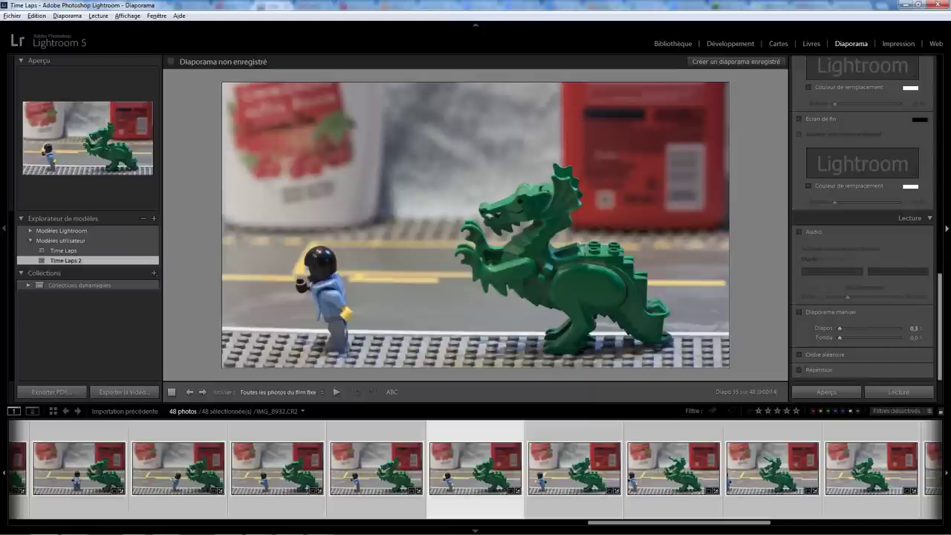
pyautogui.click(831, 395)
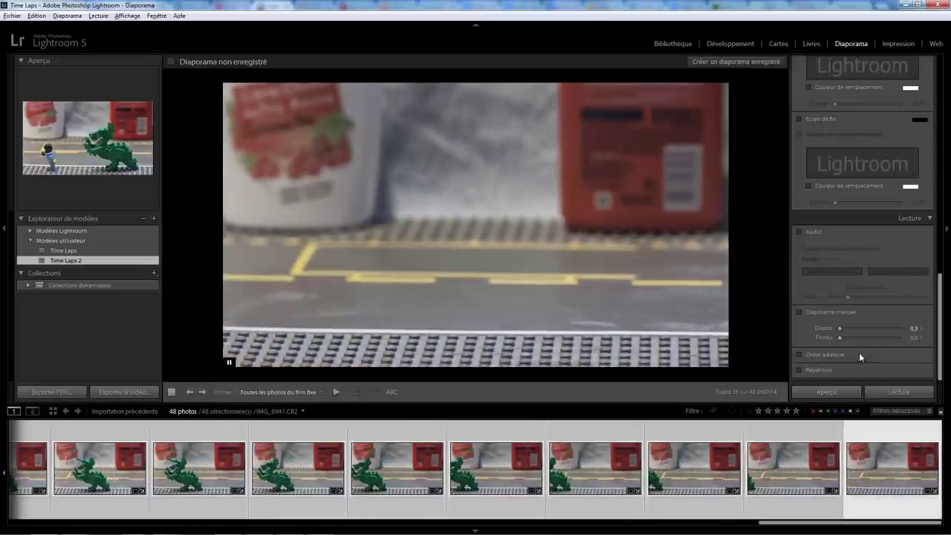
# Export the slideshow as a 1080p video named 'Essai plus rapide'.
pyautogui.click(134, 392)
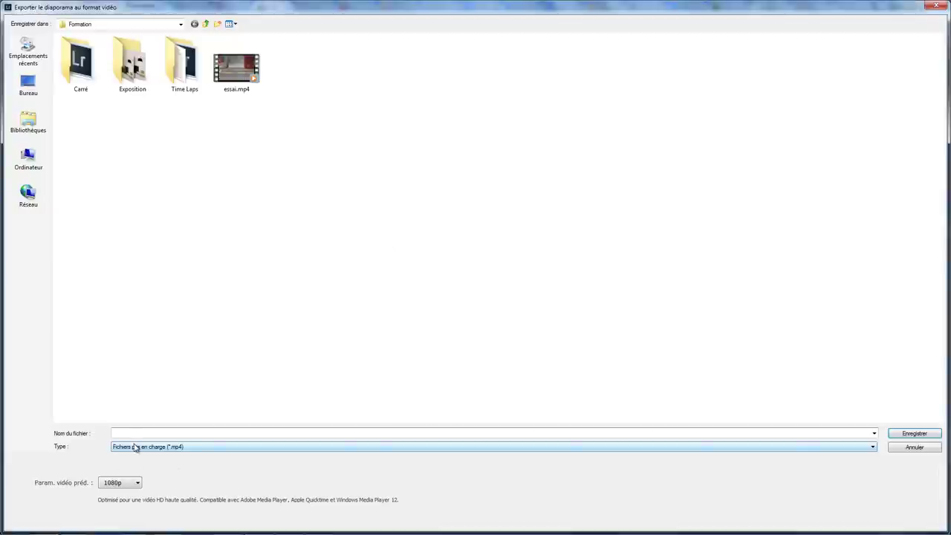
pyautogui.write('Essai')
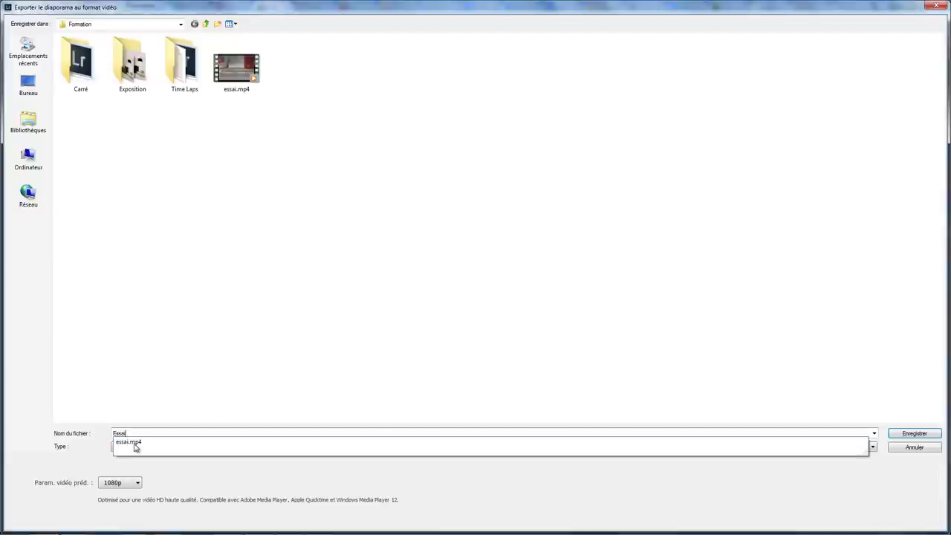
pyautogui.write(' pl')
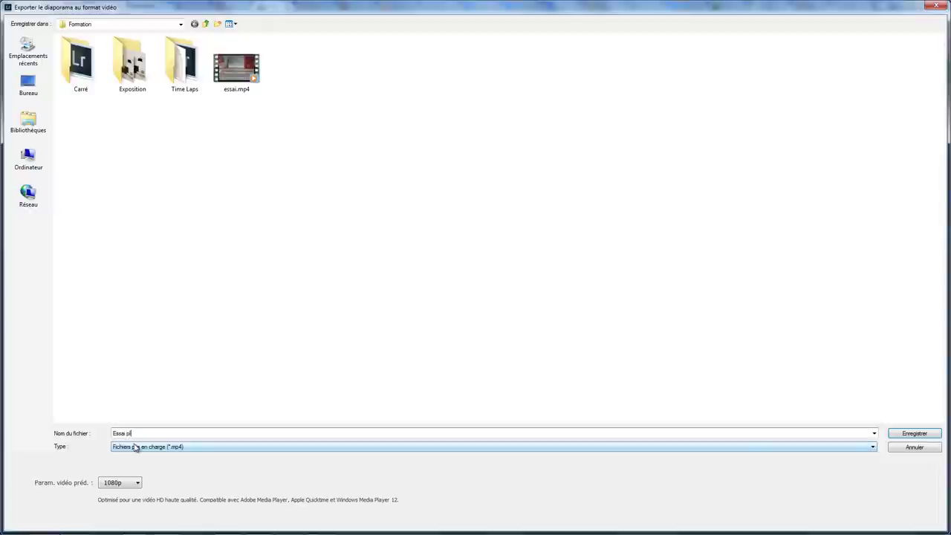
pyautogui.write('us rapide')
pyautogui.press('Return')
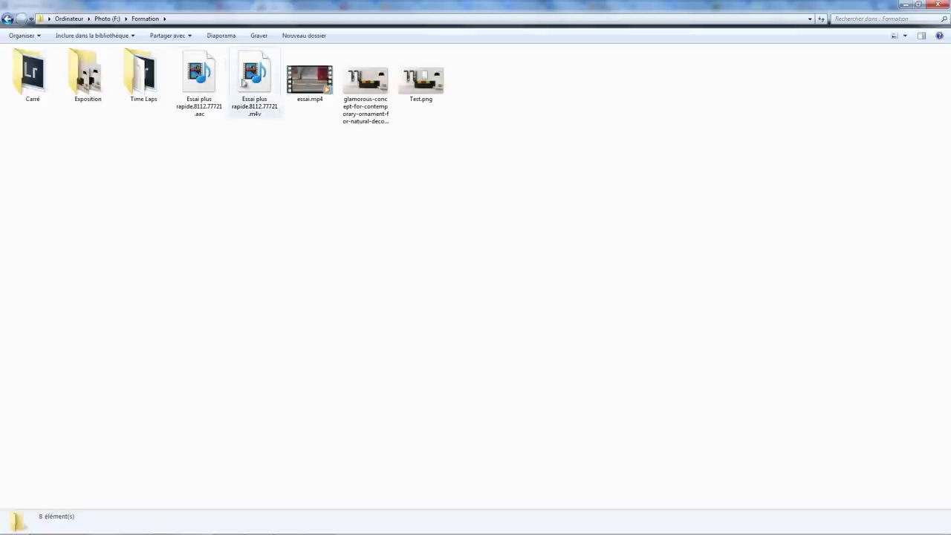
pyautogui.moveTo(309, 78)
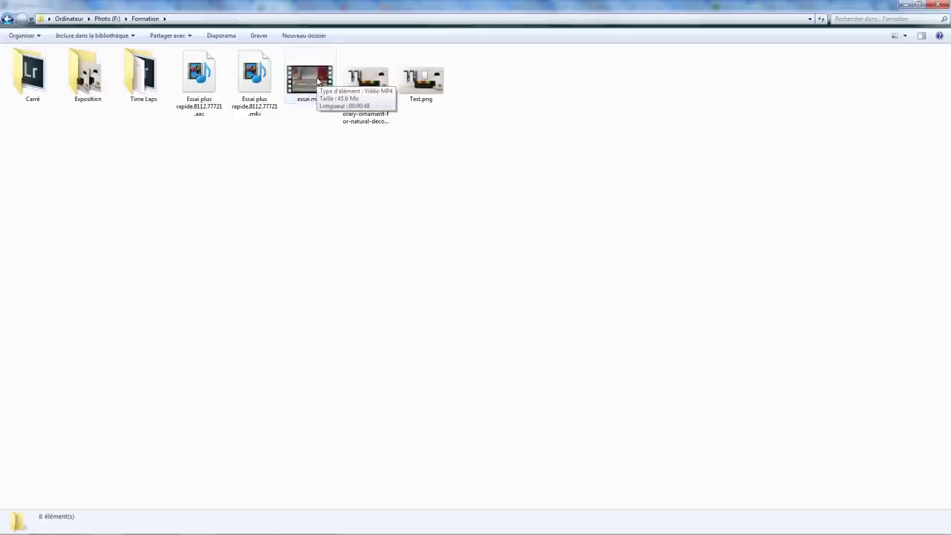
pyautogui.doubleClick(317, 84)
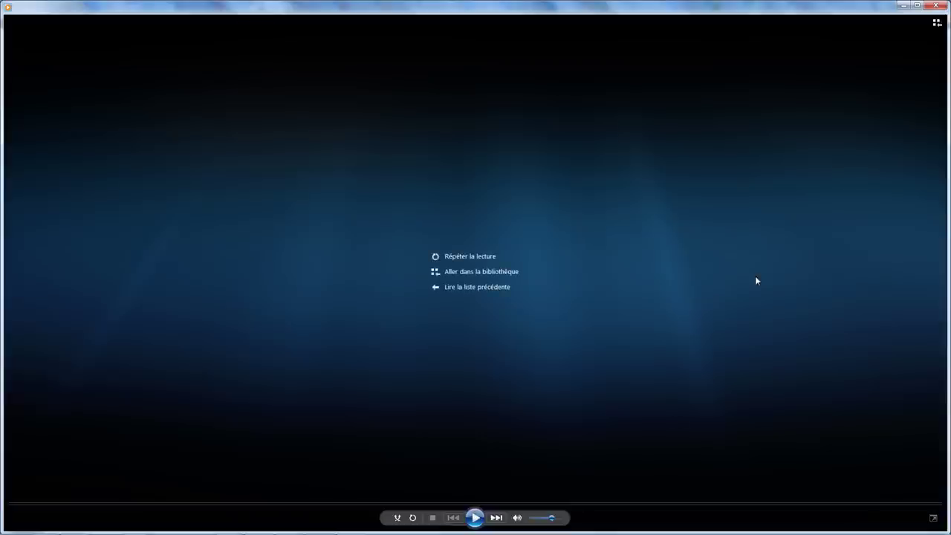
pyautogui.click(937, 6)
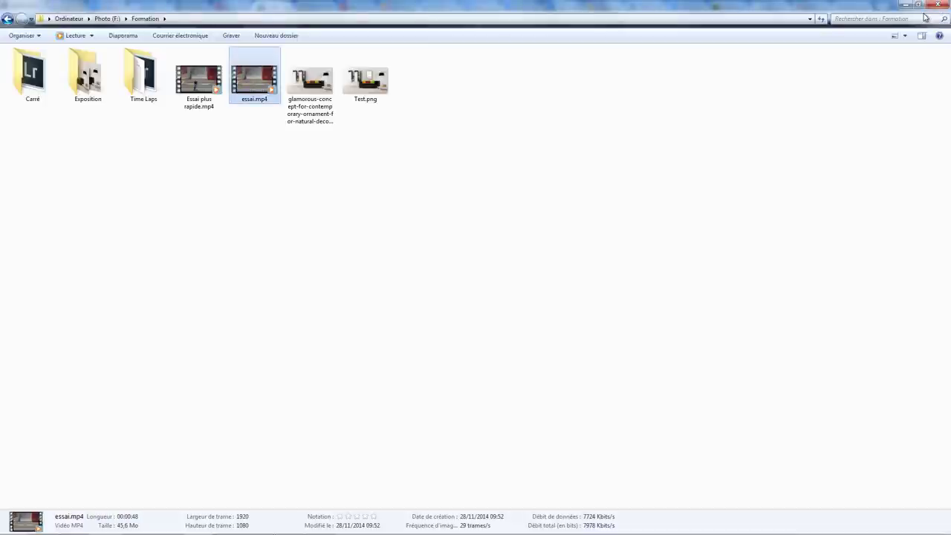
pyautogui.doubleClick(193, 83)
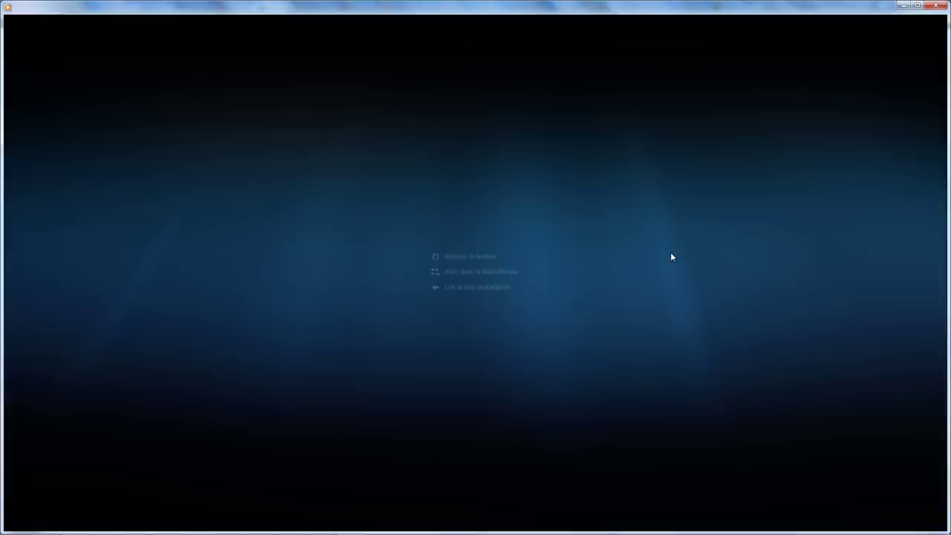
pyautogui.click(937, 5)
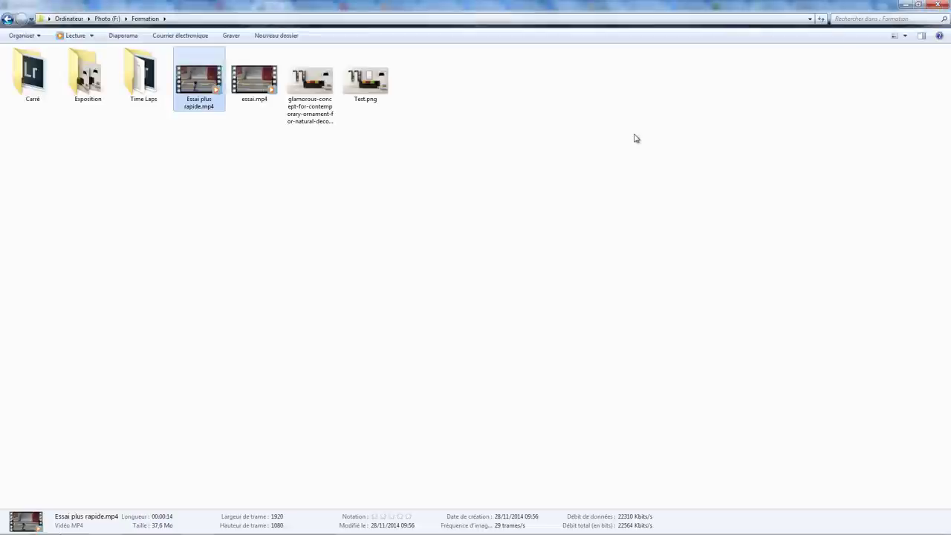